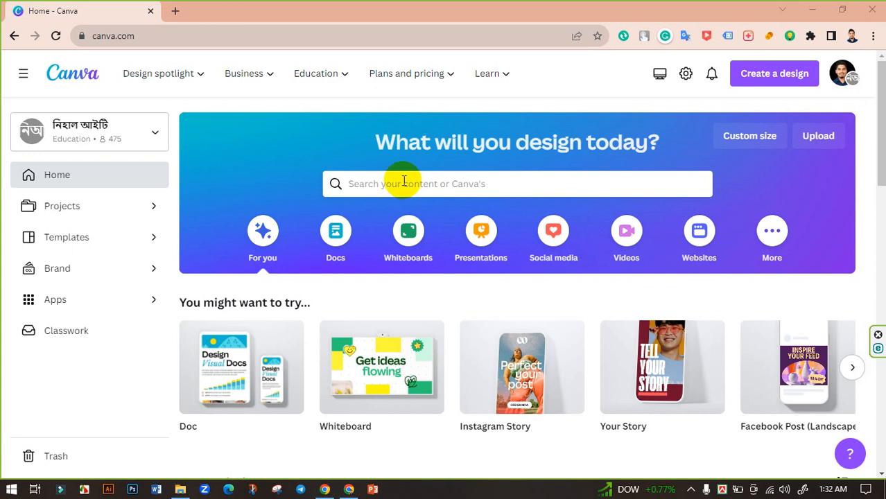
Search the Canva templates for "Facebook Fashion story"
click(398, 184)
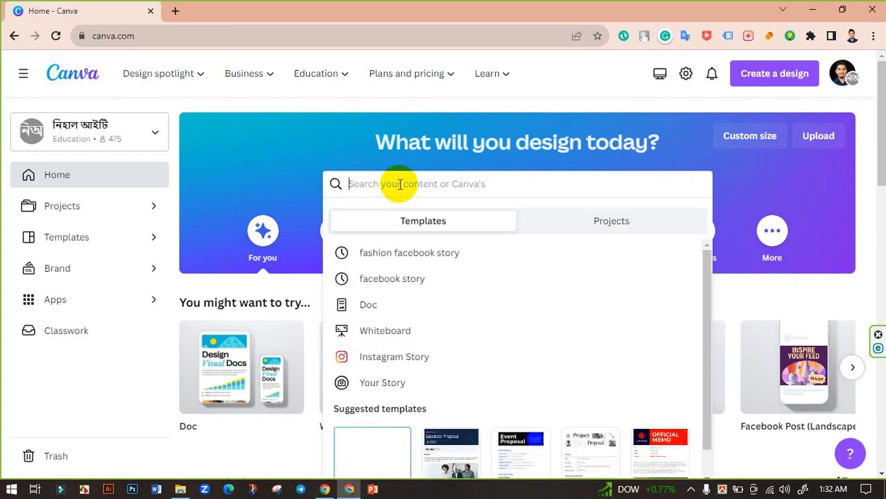
text(Facebook story)
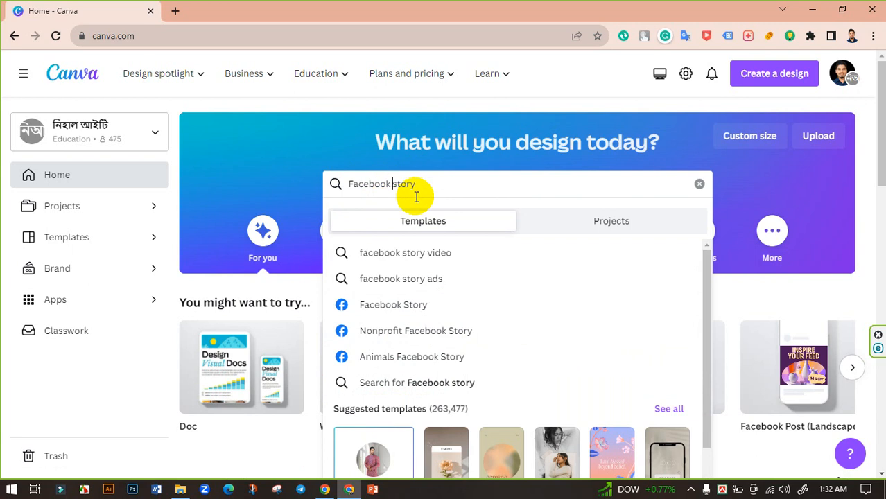
text(Fashion)
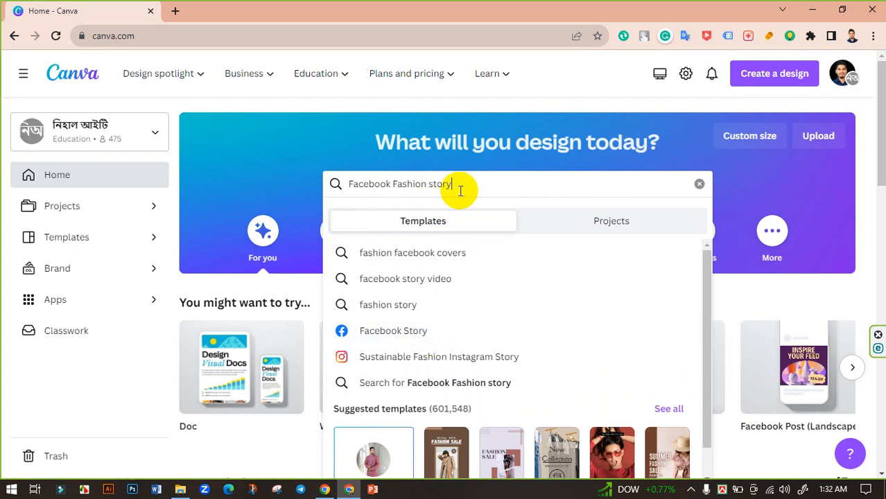
key(Return)
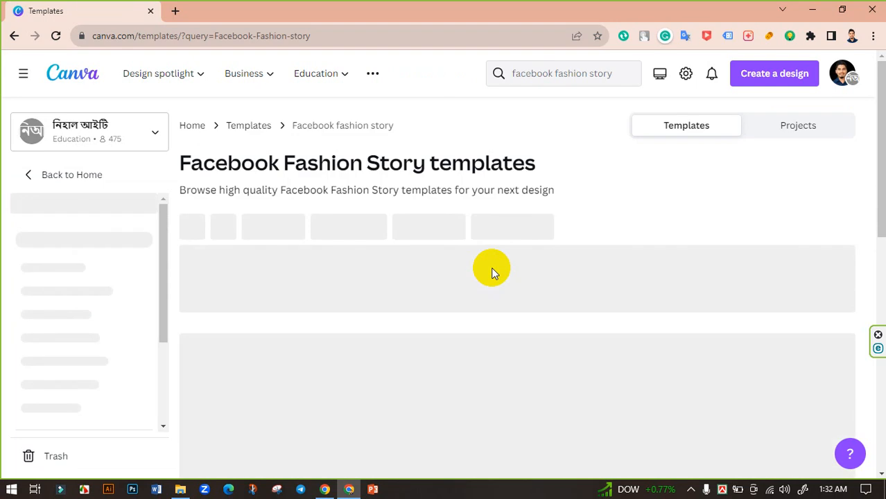
Browse the Facebook fashion story template results and compare their layouts, photos and text styles for a suitable design
scroll(340, 246, down, 1)
scroll(340, 247, down, 3)
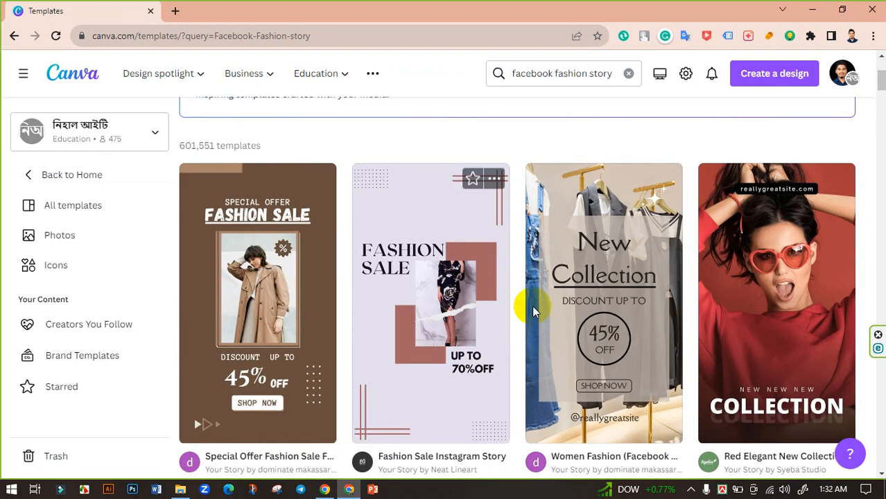
scroll(763, 316, down, 1)
scroll(358, 286, down, 3)
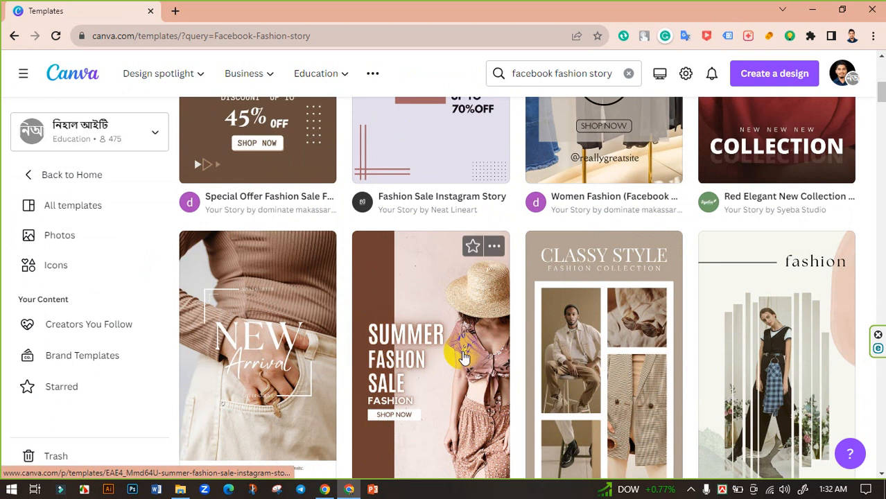
scroll(733, 356, down, 2)
scroll(395, 311, down, 5)
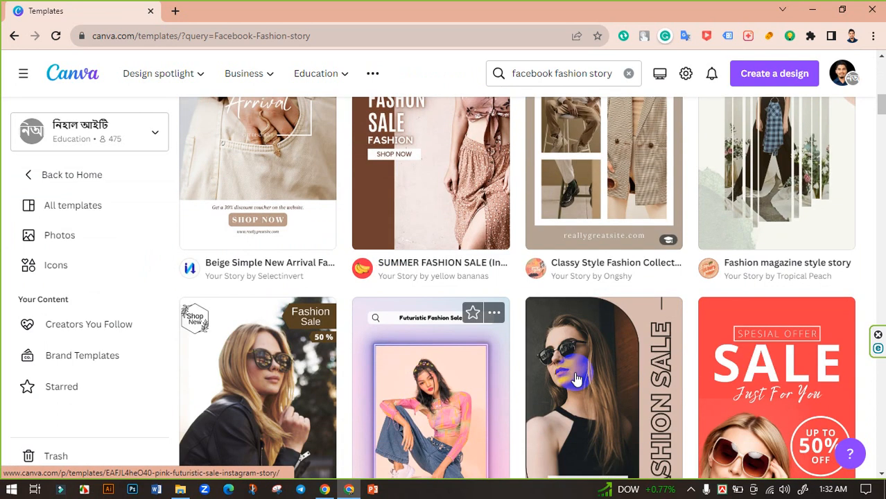
scroll(501, 276, up, 5)
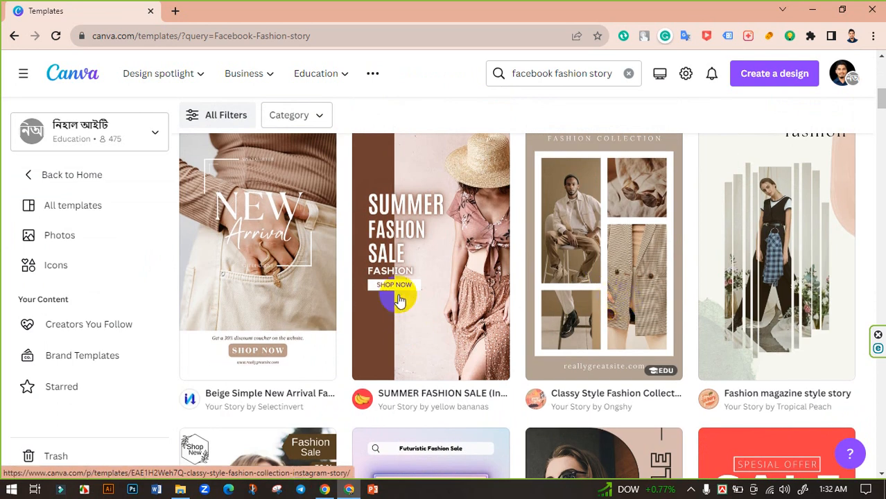
scroll(524, 292, up, 2)
scroll(574, 306, down, 3)
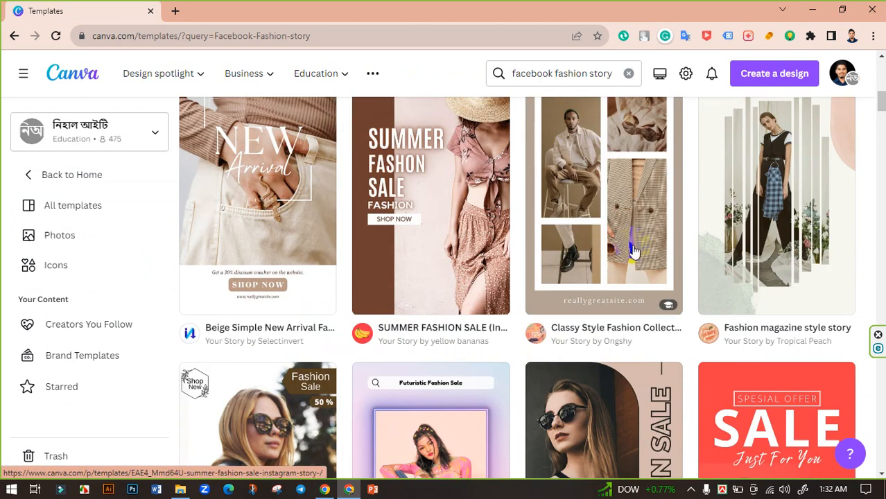
scroll(689, 301, down, 7)
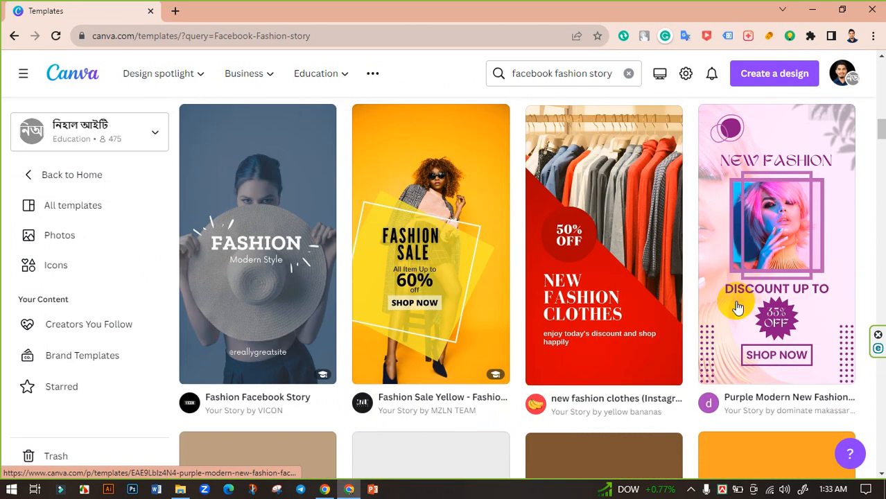
scroll(579, 269, up, 5)
scroll(579, 269, up, 5)
scroll(603, 342, down, 2)
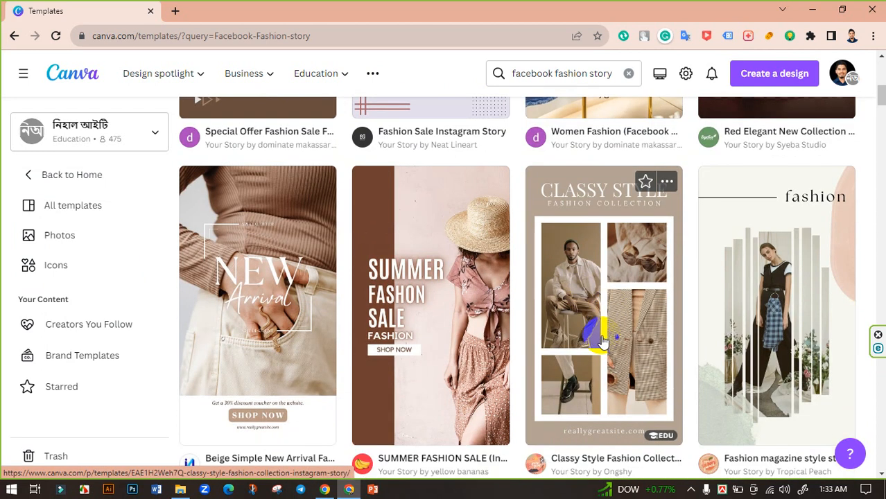
scroll(603, 336, down, 10)
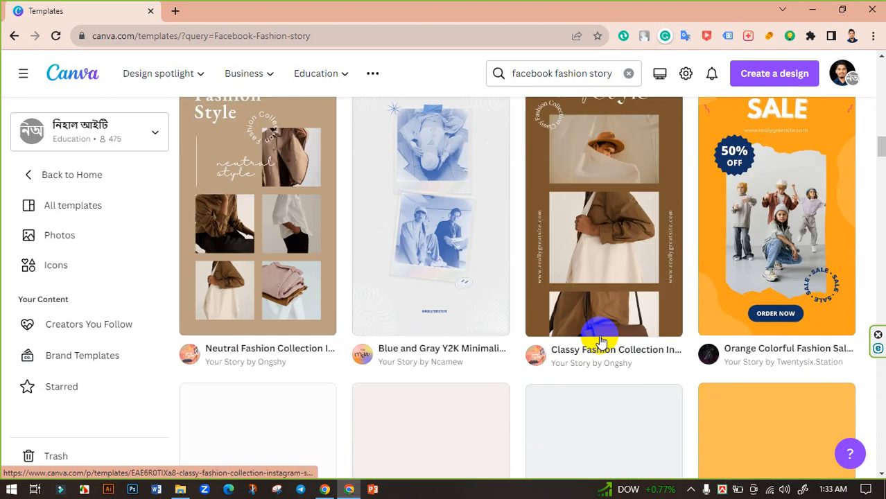
scroll(653, 347, down, 4)
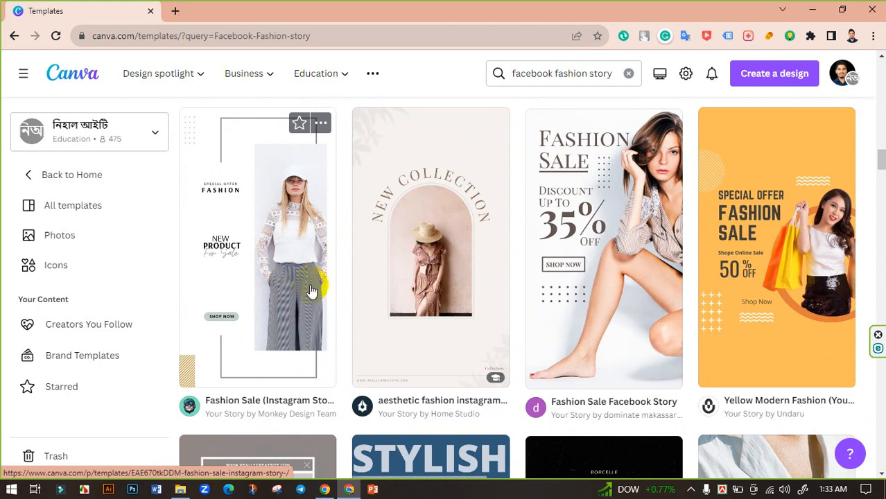
scroll(314, 288, down, 5)
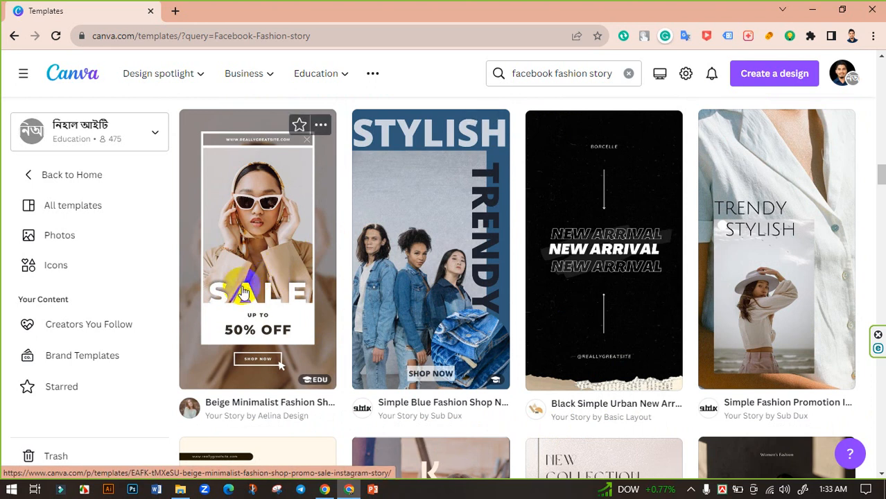
scroll(812, 346, down, 5)
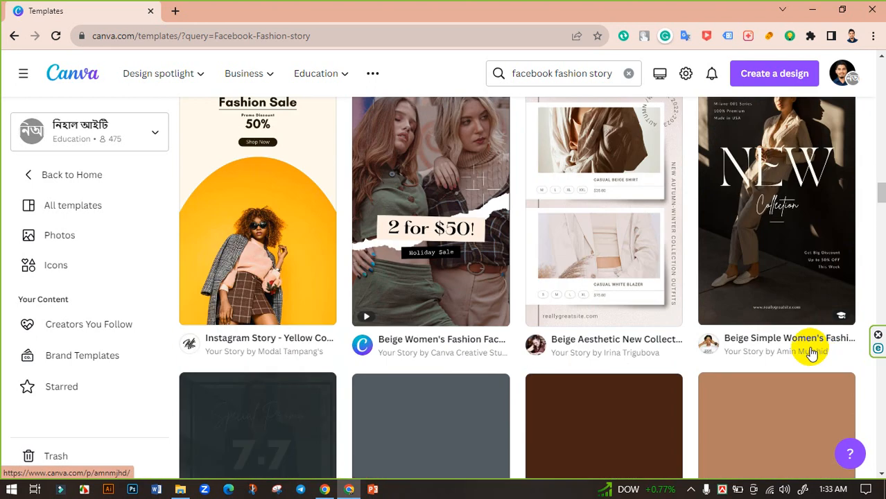
scroll(594, 326, down, 5)
scroll(596, 333, up, 3)
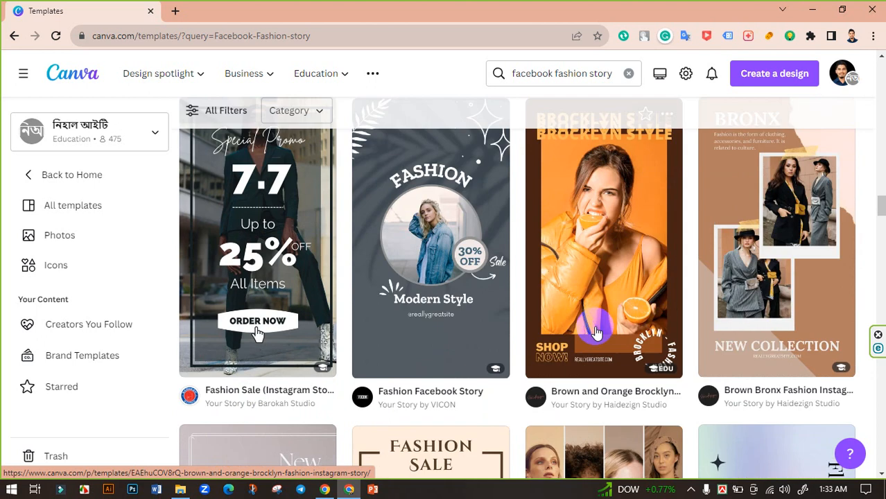
scroll(596, 334, down, 5)
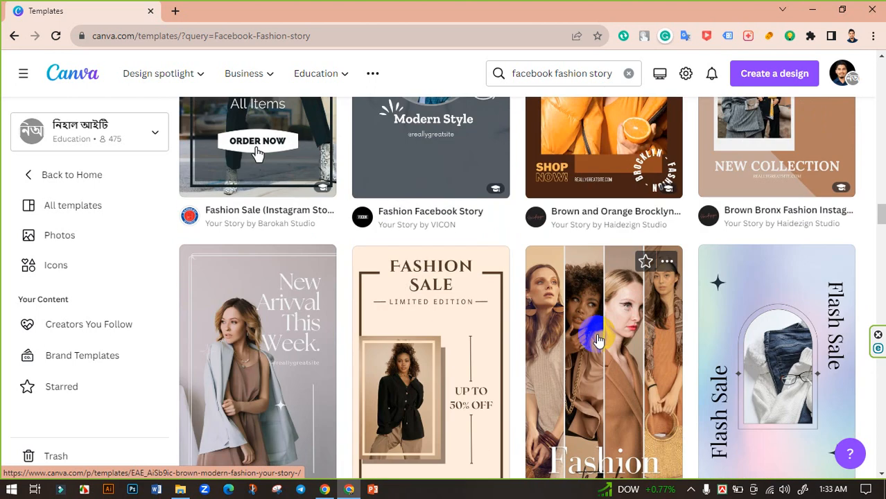
scroll(455, 356, down, 2)
scroll(458, 359, down, 1)
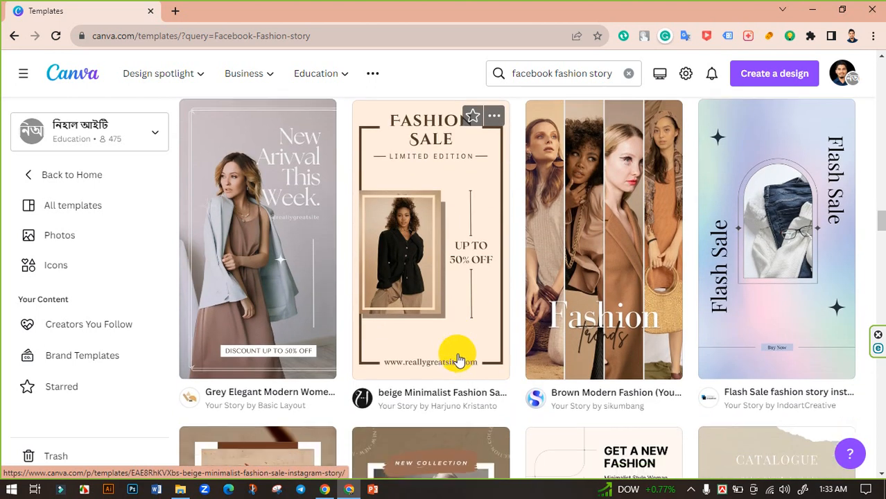
scroll(522, 354, down, 8)
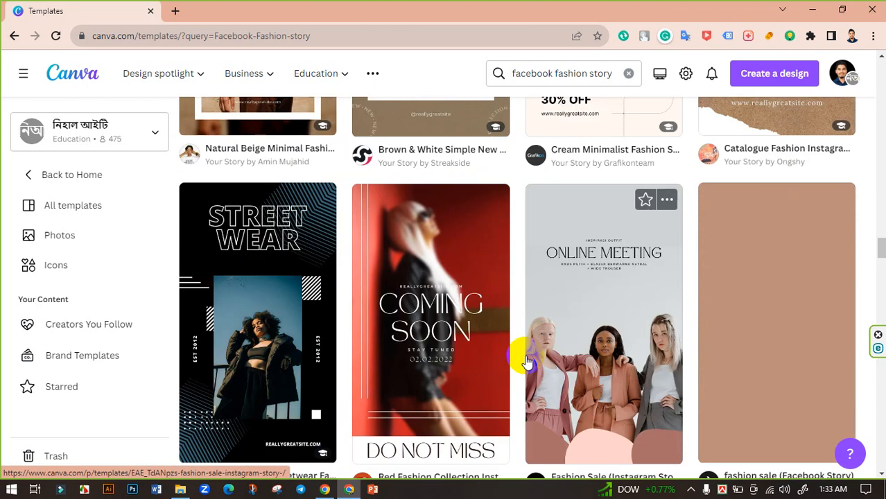
scroll(527, 360, down, 8)
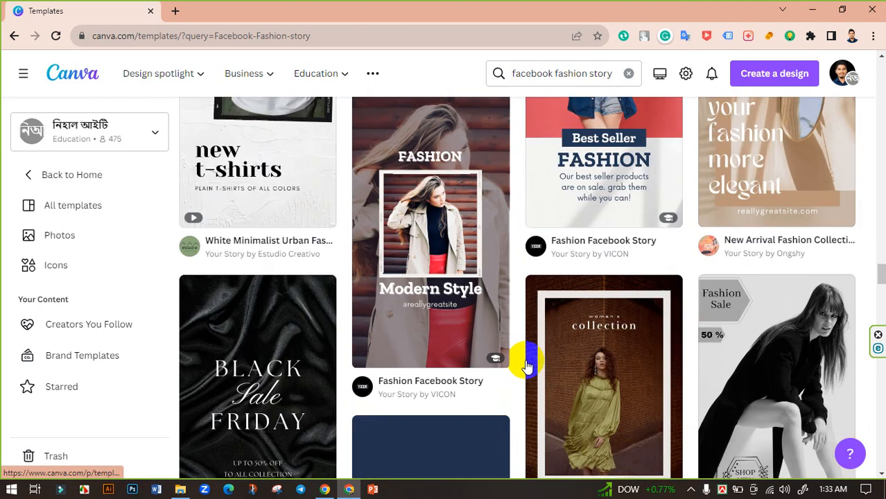
scroll(527, 366, down, 6)
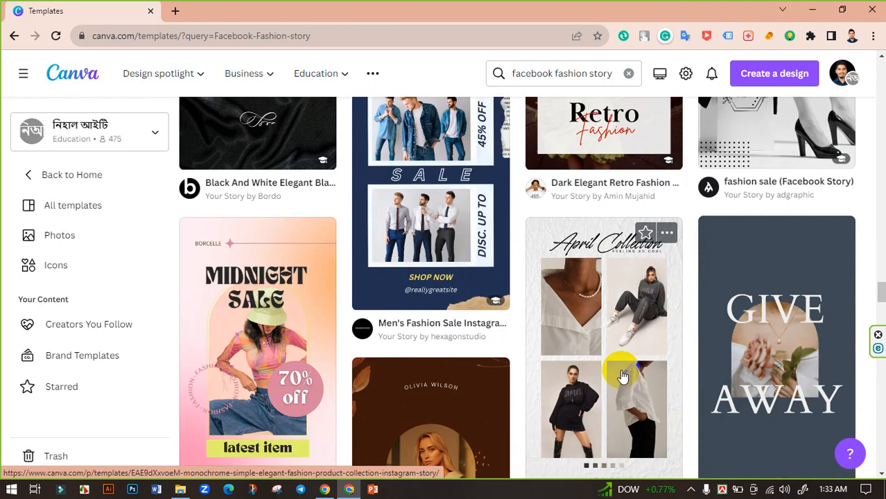
scroll(621, 371, up, 2)
scroll(485, 288, up, 1)
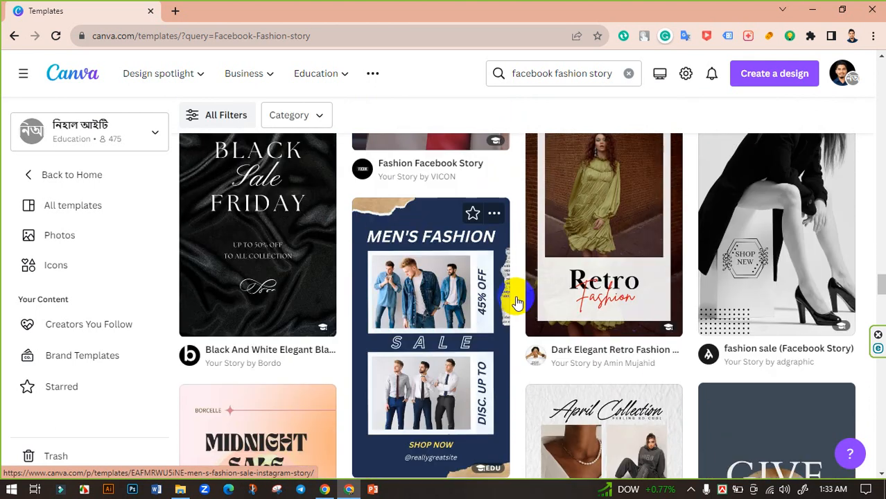
scroll(615, 314, down, 4)
scroll(636, 335, down, 4)
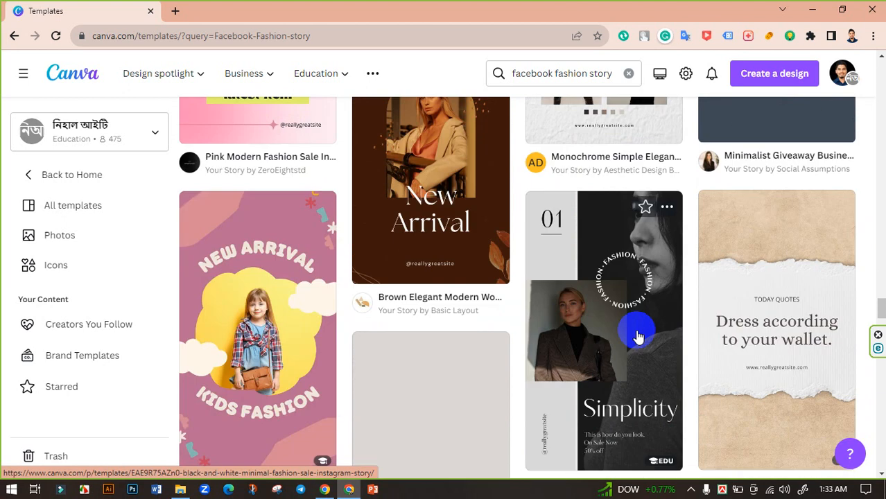
scroll(638, 336, down, 6)
scroll(637, 351, down, 4)
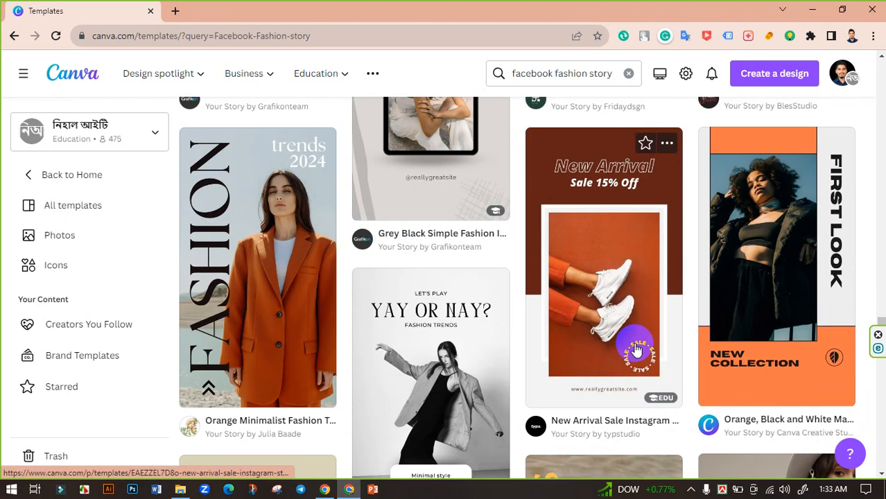
scroll(637, 350, down, 3)
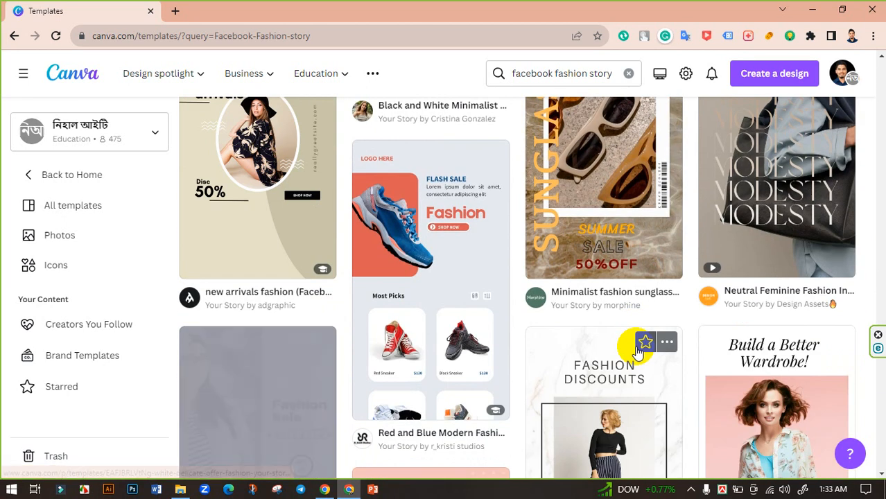
scroll(638, 354, down, 3)
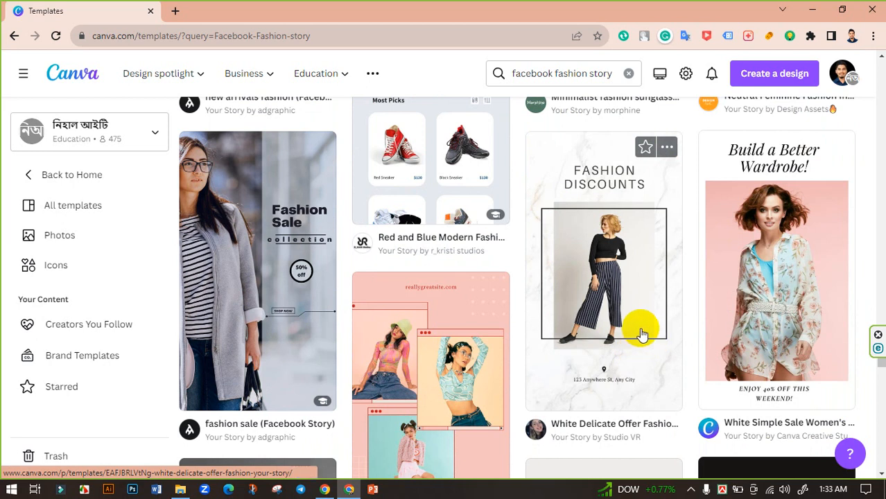
scroll(642, 335, down, 5)
scroll(641, 343, down, 3)
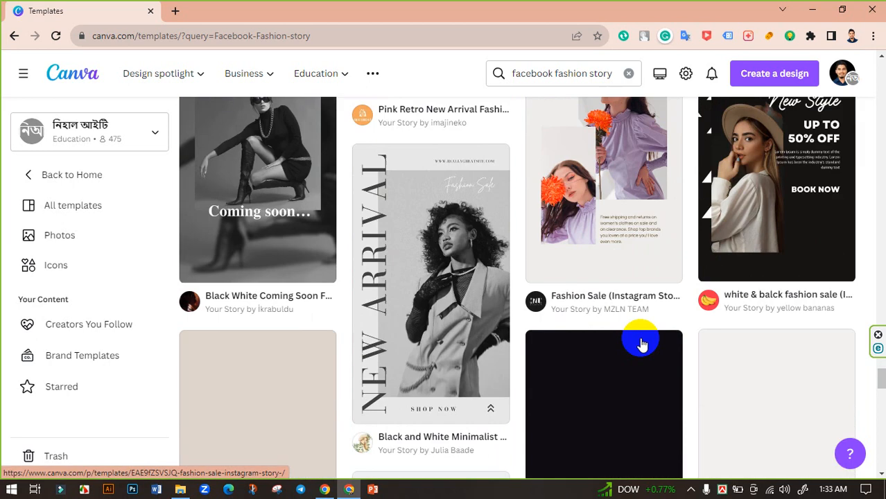
scroll(641, 346, down, 1)
scroll(534, 301, up, 1)
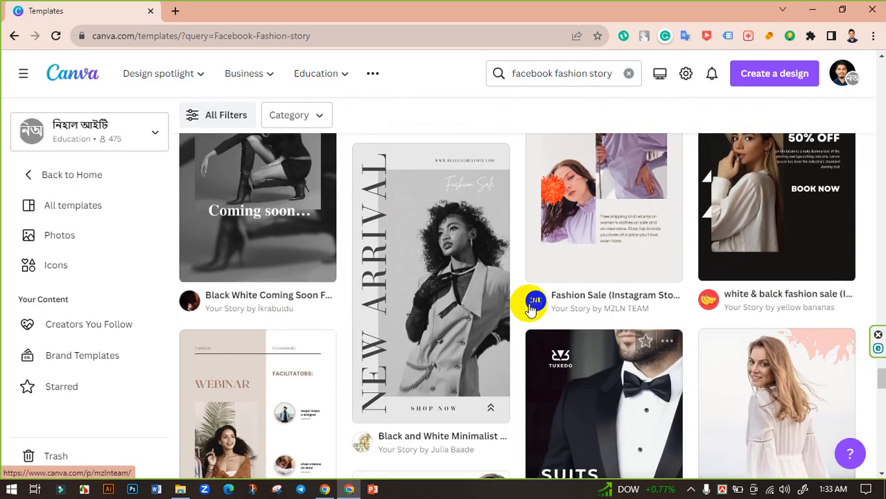
scroll(574, 337, down, 4)
scroll(608, 331, down, 2)
scroll(604, 330, up, 2)
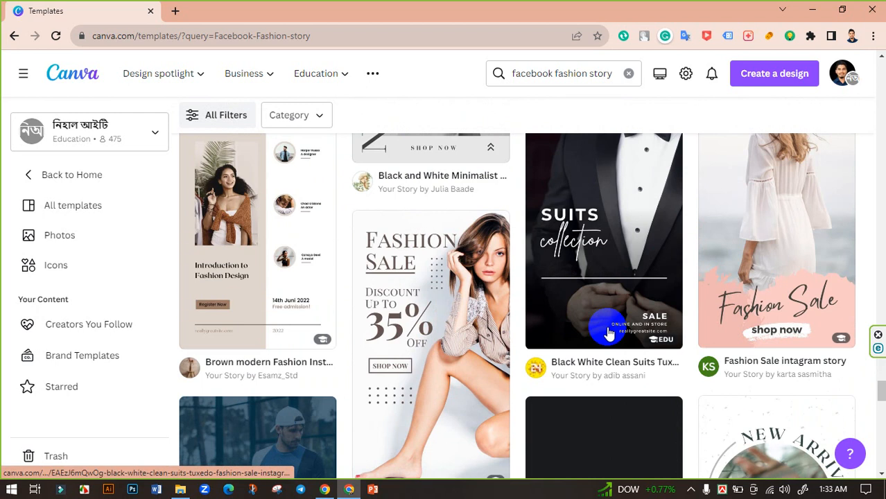
scroll(609, 333, down, 4)
scroll(609, 334, down, 5)
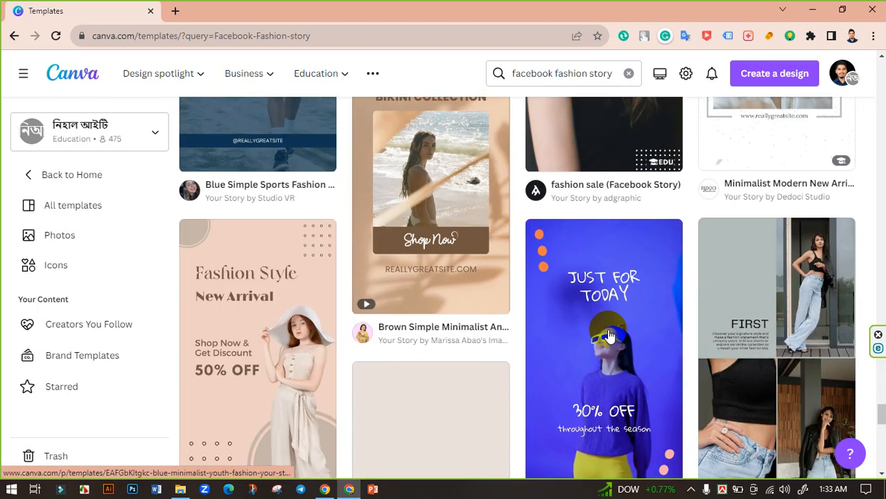
scroll(609, 335, up, 3)
scroll(608, 336, up, 1)
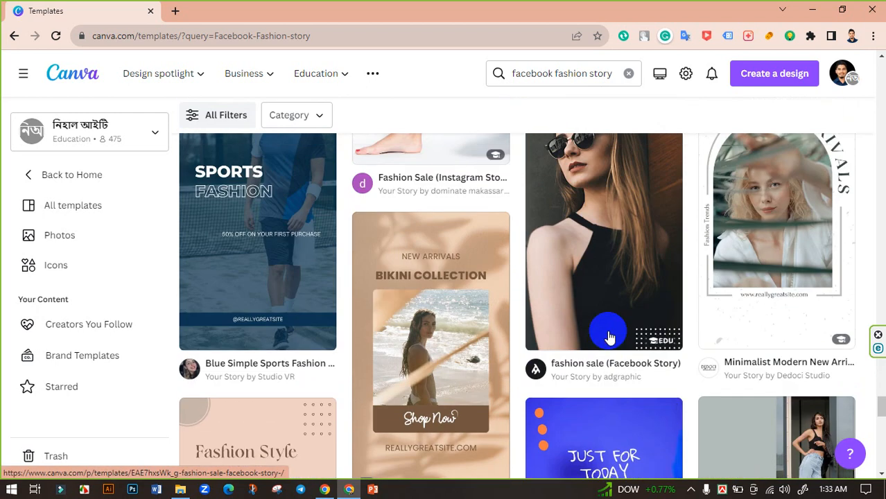
scroll(608, 338, down, 8)
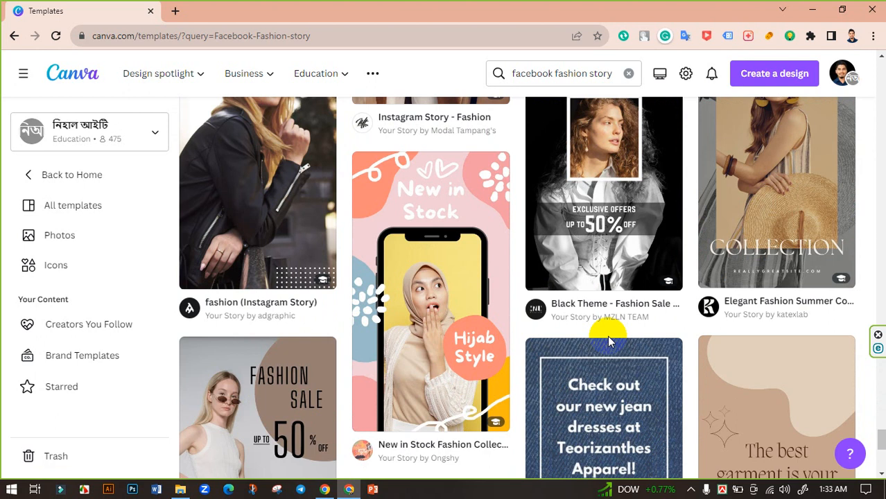
scroll(608, 336, down, 3)
scroll(608, 340, down, 3)
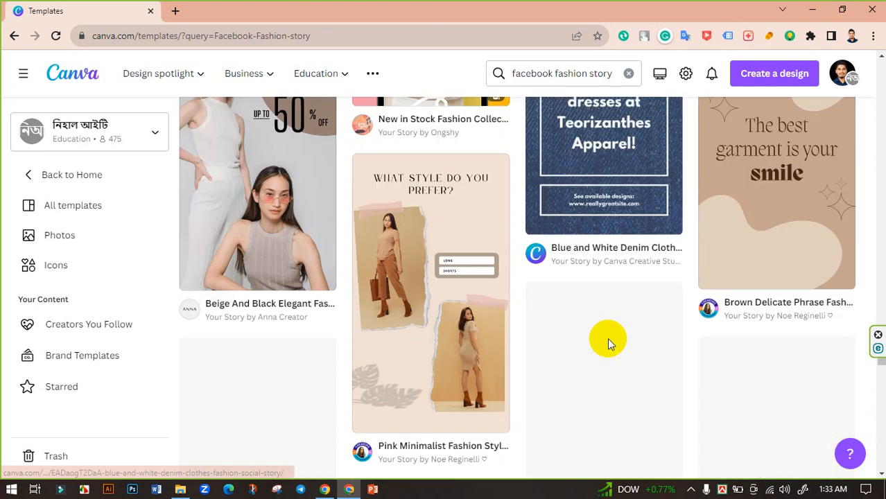
scroll(472, 311, down, 5)
scroll(530, 315, up, 3)
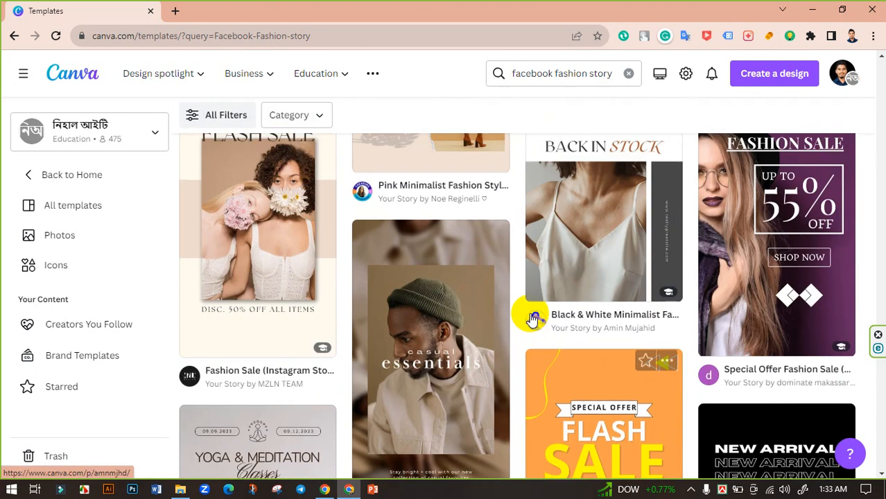
scroll(531, 320, down, 3)
scroll(531, 320, down, 3)
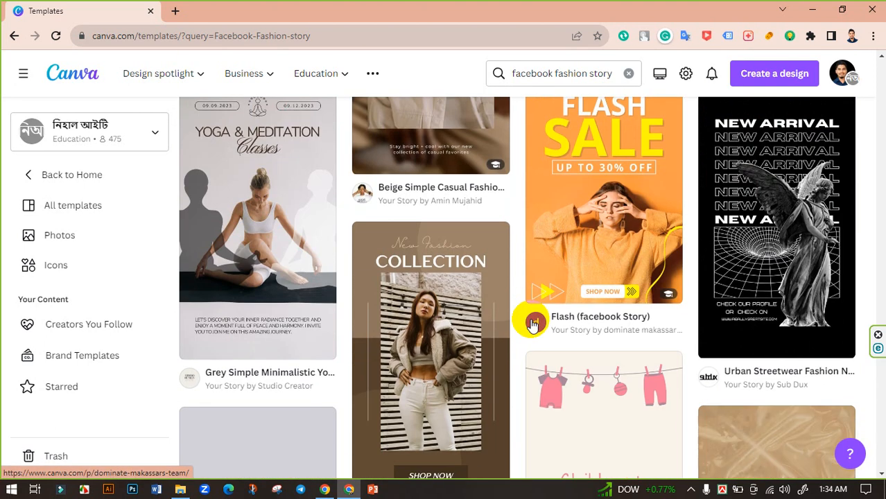
Look further through the fashion story results for a men's fashion template with a large model photo and short headline
scroll(534, 323, down, 1)
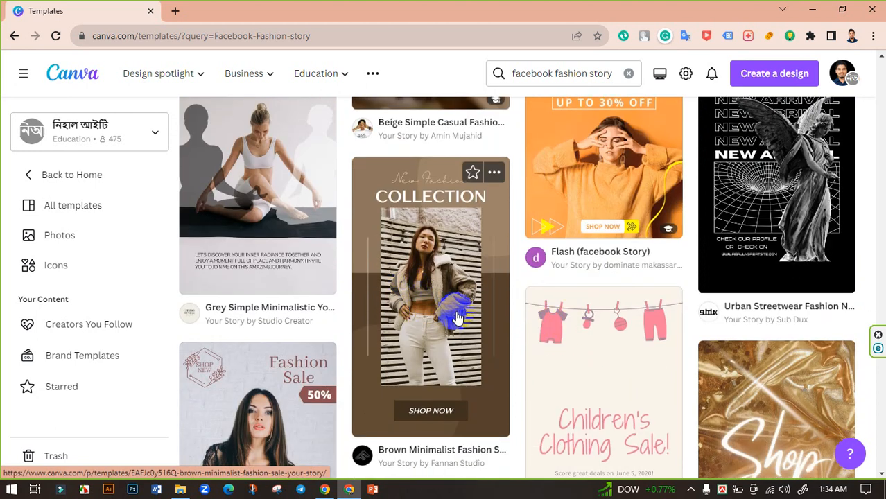
scroll(463, 322, down, 3)
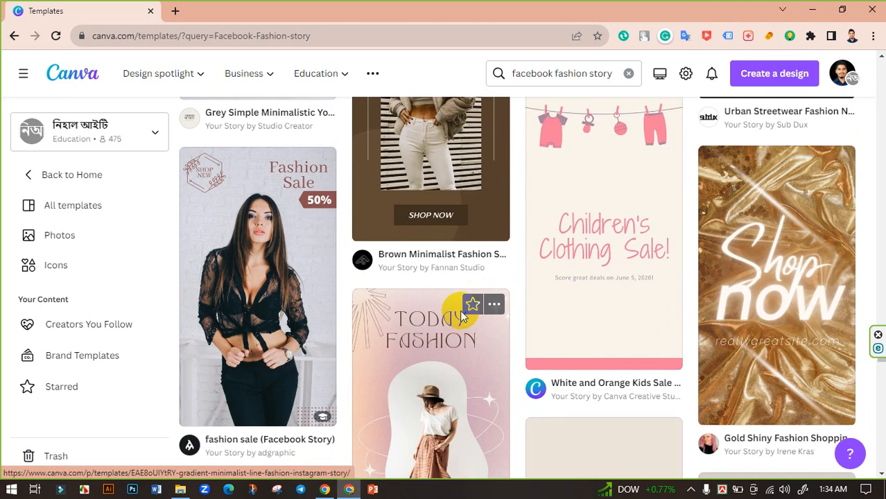
scroll(461, 308, up, 4)
scroll(475, 303, down, 1)
scroll(477, 301, down, 8)
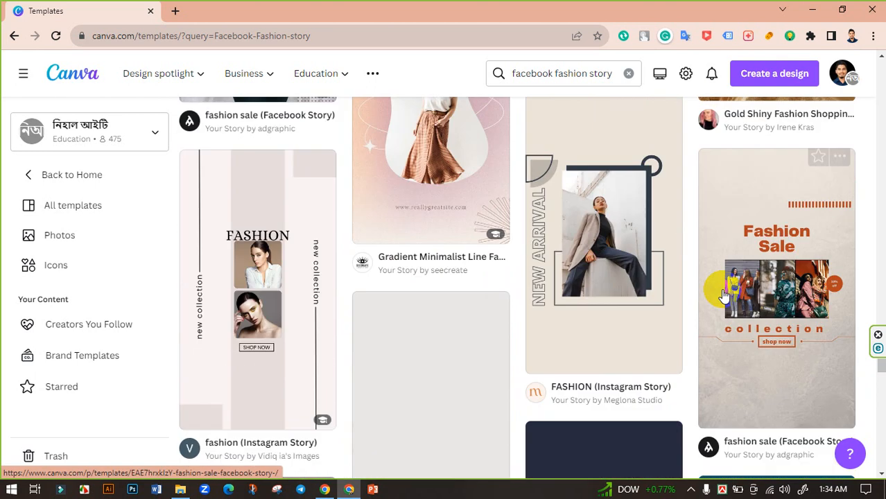
scroll(686, 298, up, 3)
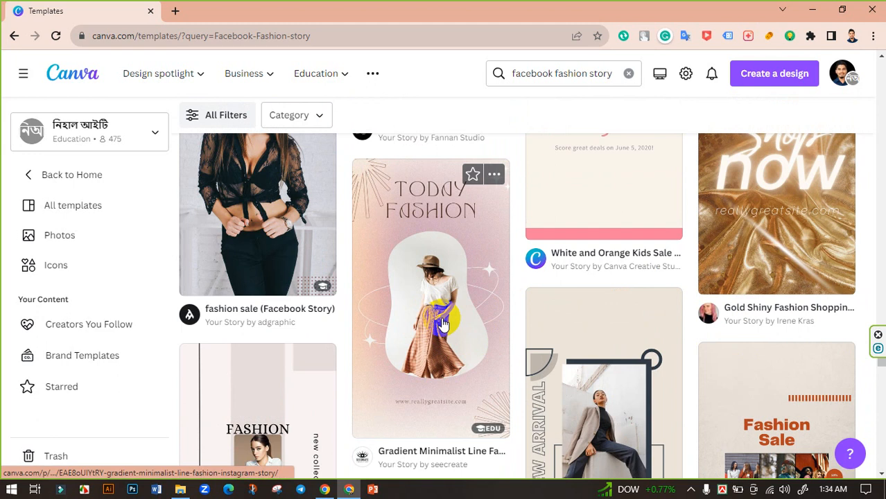
scroll(441, 326, down, 4)
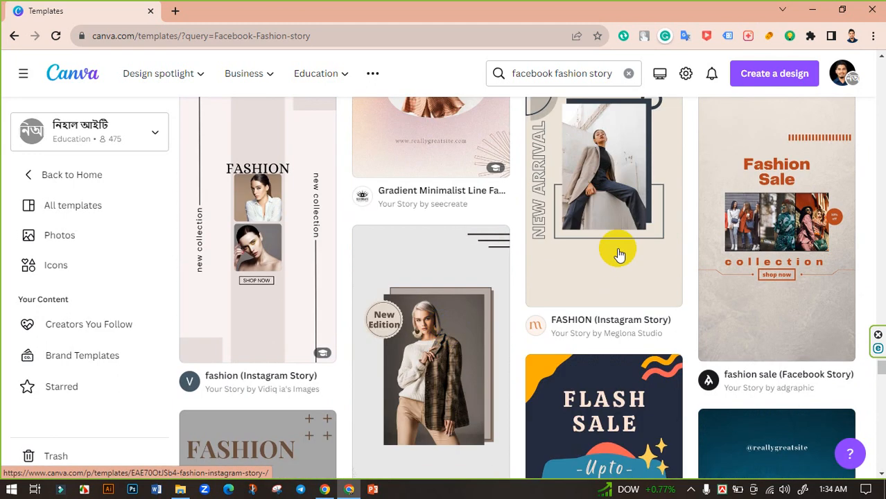
scroll(578, 303, up, 2)
scroll(608, 314, down, 10)
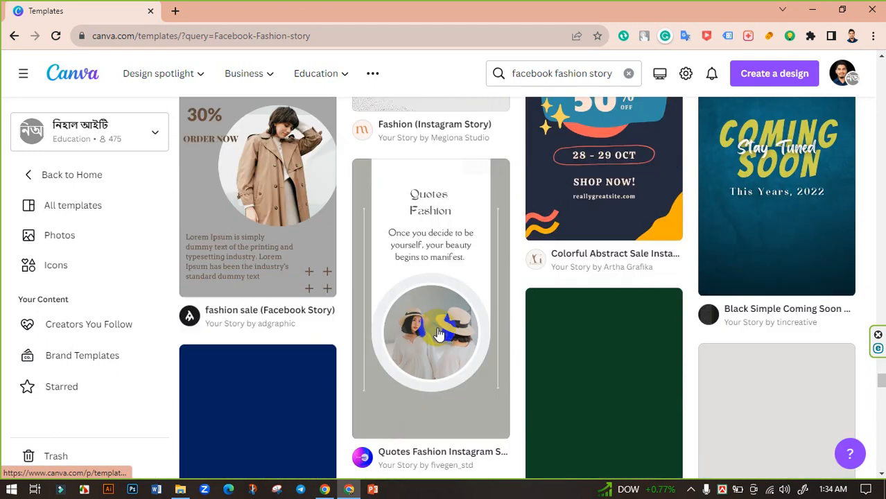
scroll(587, 348, down, 3)
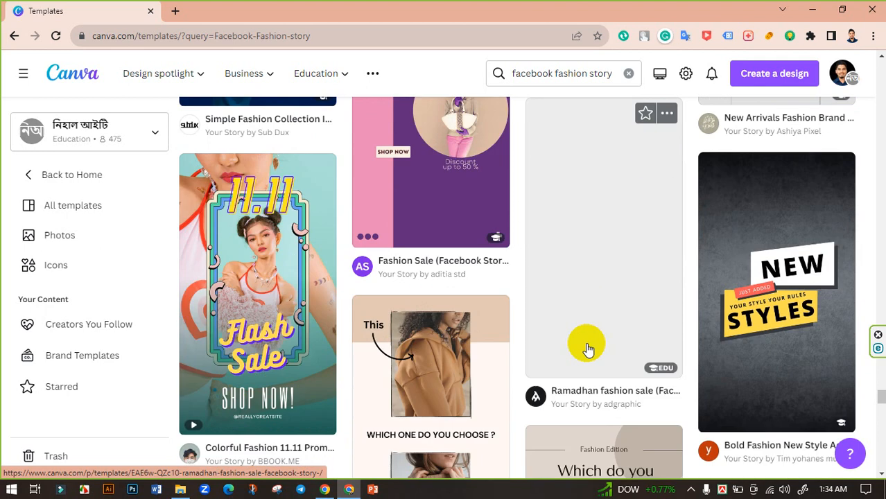
scroll(588, 352, down, 2)
scroll(589, 351, up, 3)
scroll(589, 351, down, 9)
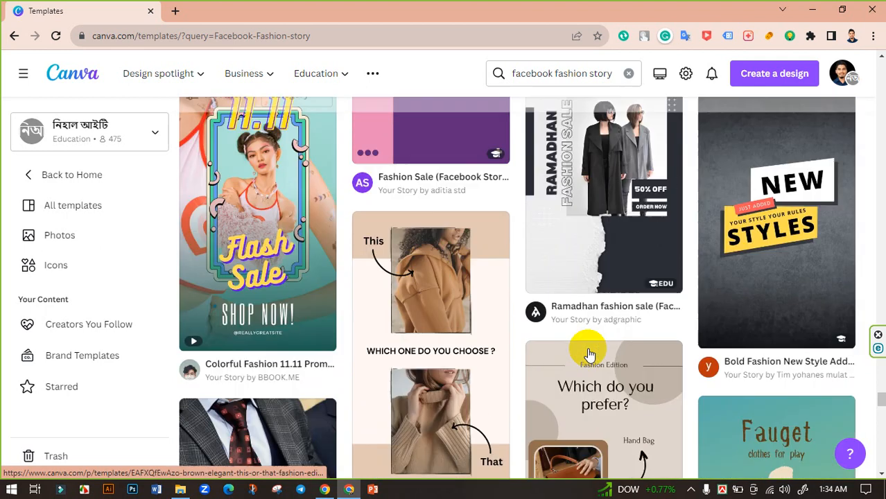
scroll(588, 355, down, 5)
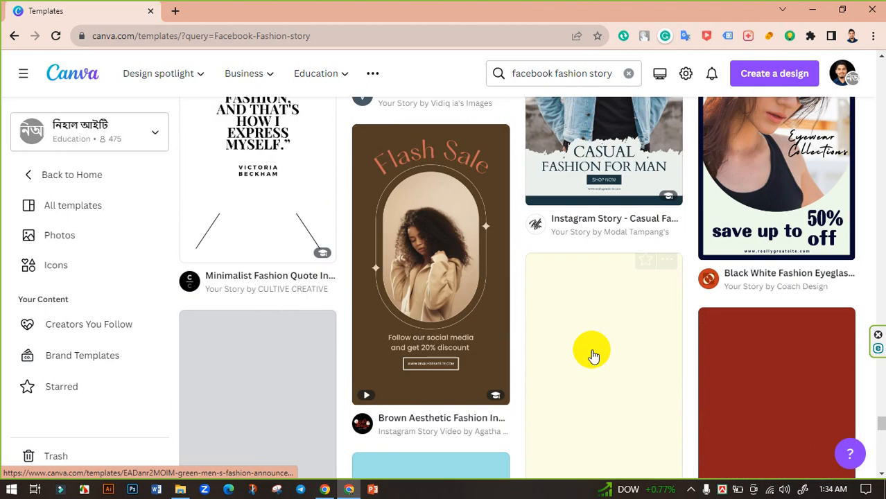
scroll(588, 355, up, 4)
scroll(588, 357, up, 2)
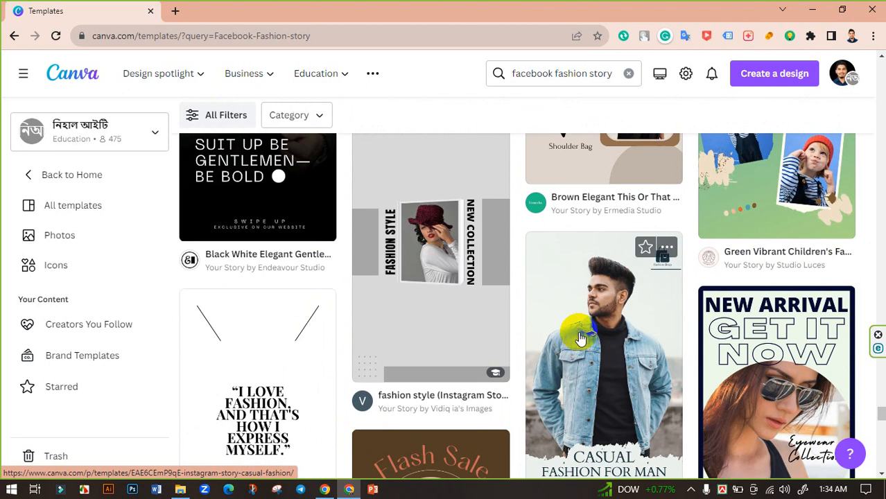
scroll(582, 347, down, 1)
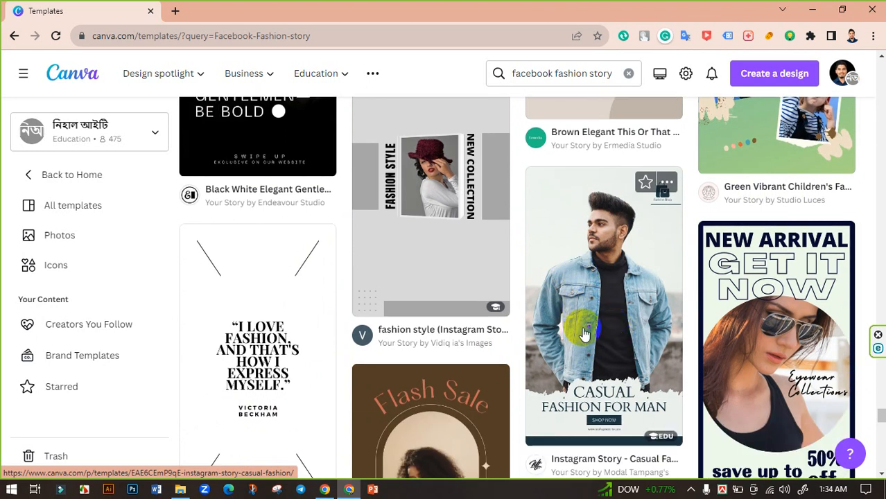
Open the "Instagram Story - Casual Fashion" template, review the similar designs, and start customizing this template
click(603, 321)
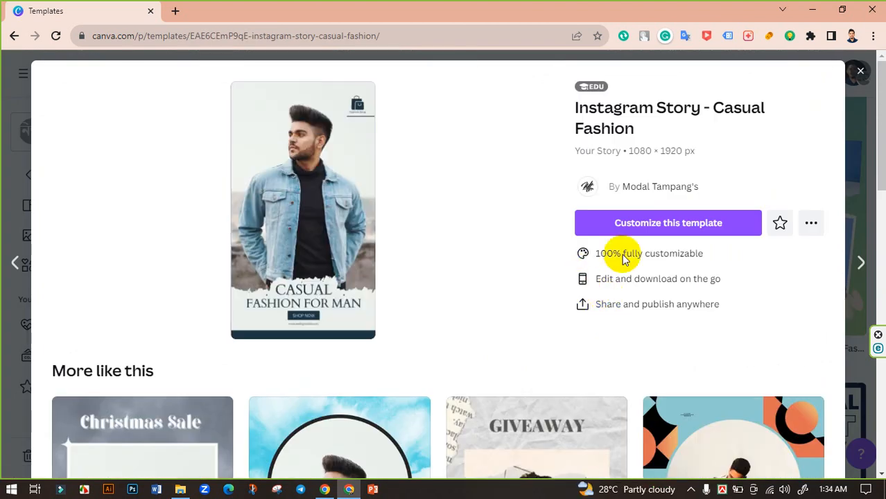
scroll(420, 311, down, 3)
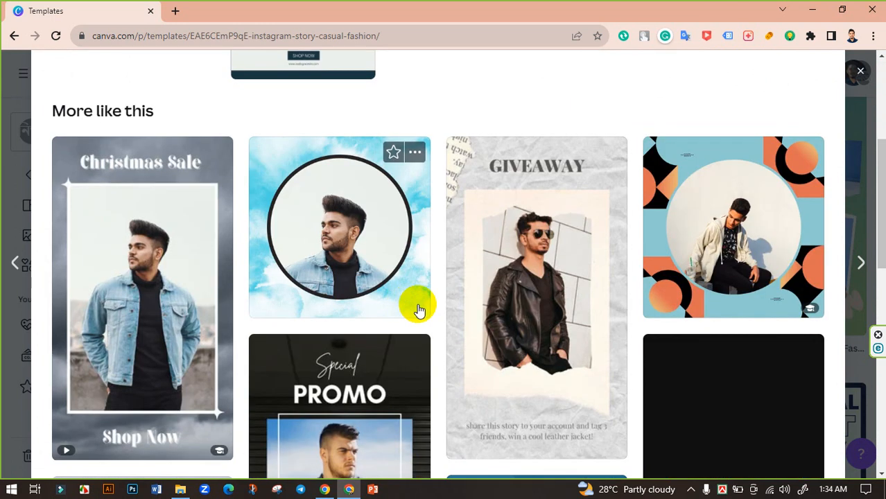
scroll(536, 333, up, 3)
scroll(535, 321, down, 8)
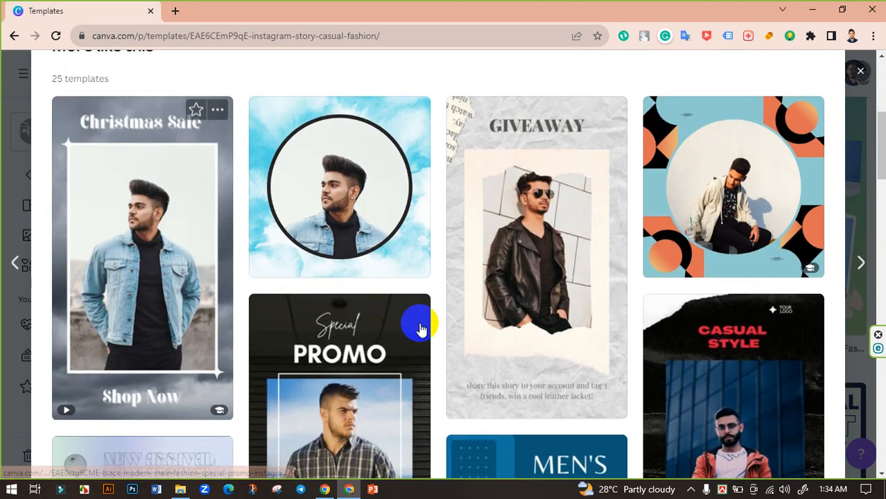
scroll(552, 358, down, 3)
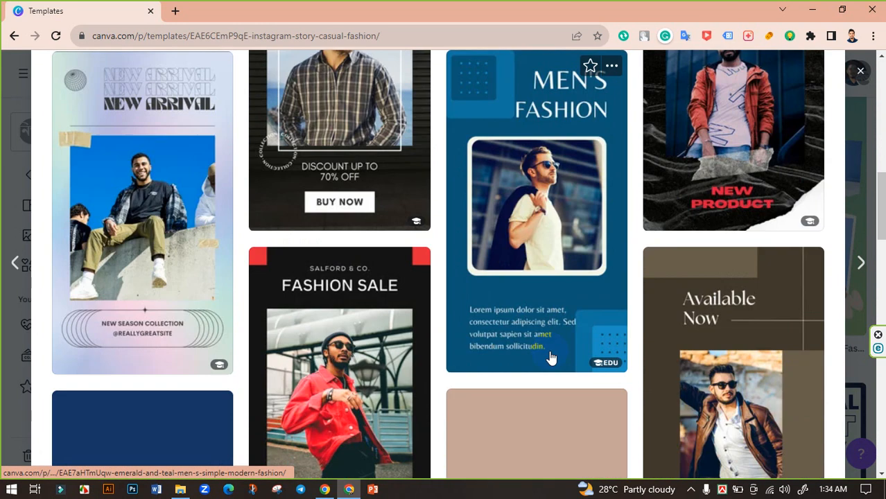
scroll(552, 348, up, 10)
scroll(553, 349, up, 2)
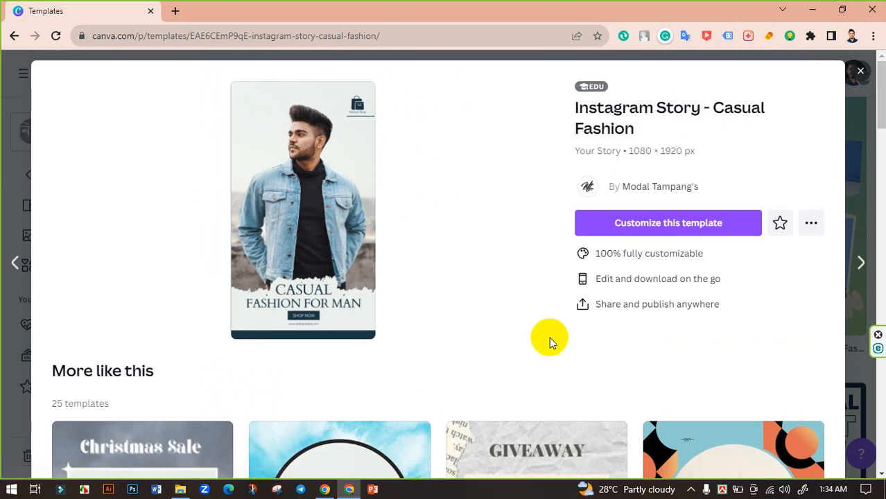
click(647, 228)
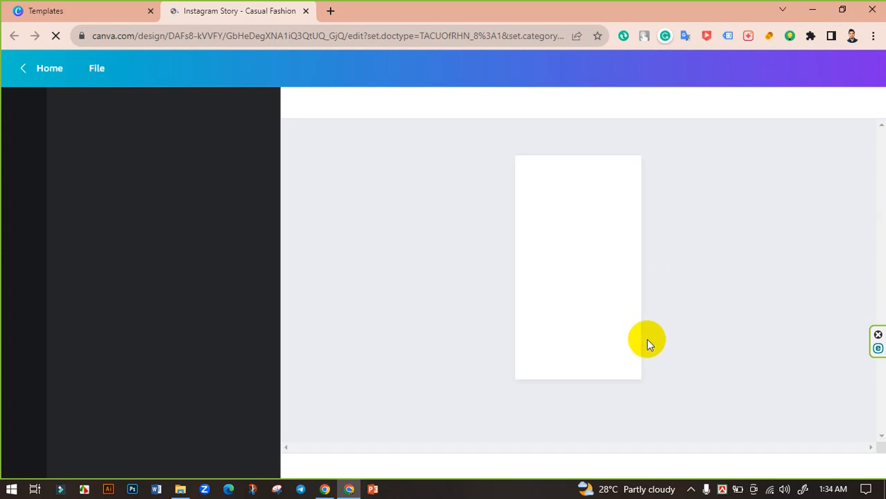
Delete the denim-jacket model photo from the story's main picture frame, keeping the empty frame
drag(697, 465, 651, 468)
click(567, 250)
click(566, 247)
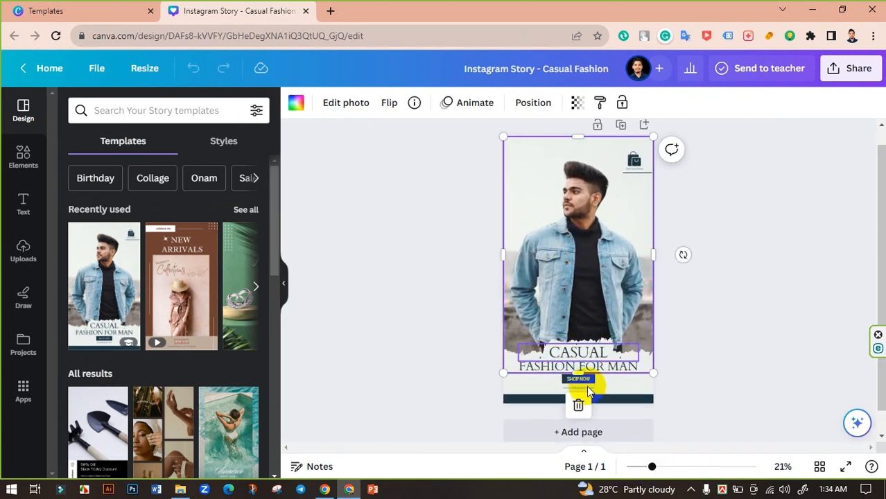
click(579, 406)
click(587, 347)
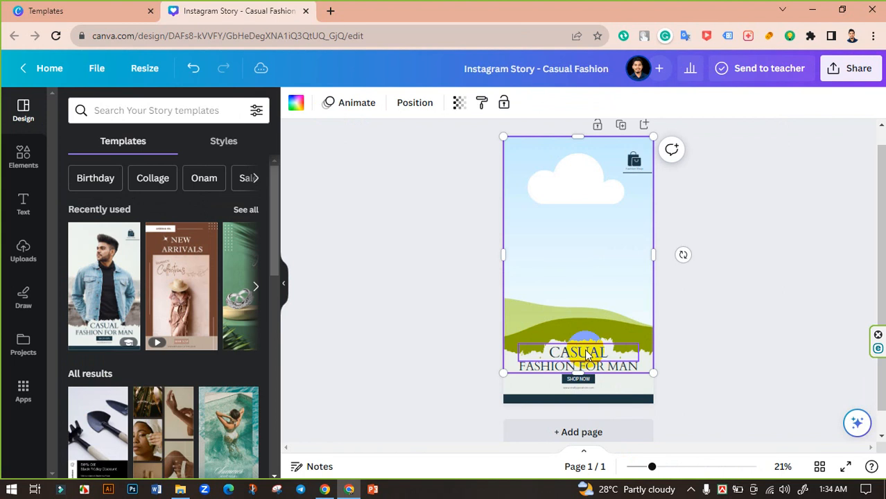
click(718, 292)
click(601, 277)
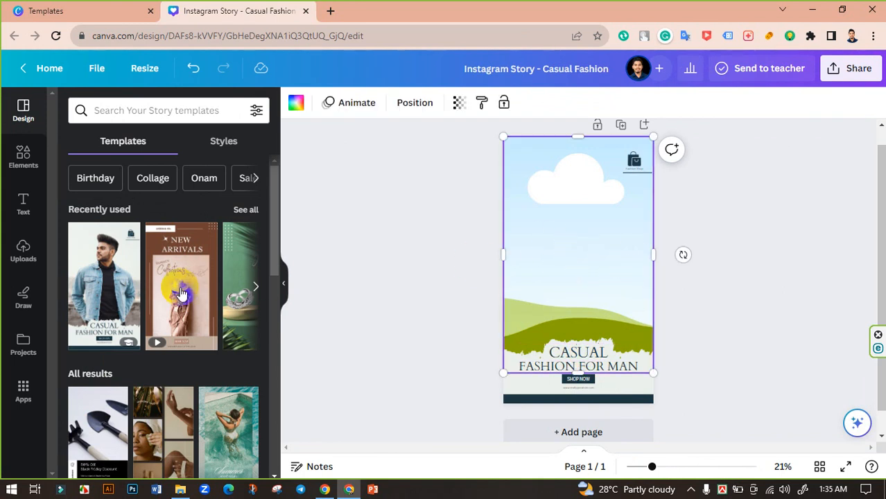
Upload the image "Untitled design (10).png" from the Downloads folder
click(25, 257)
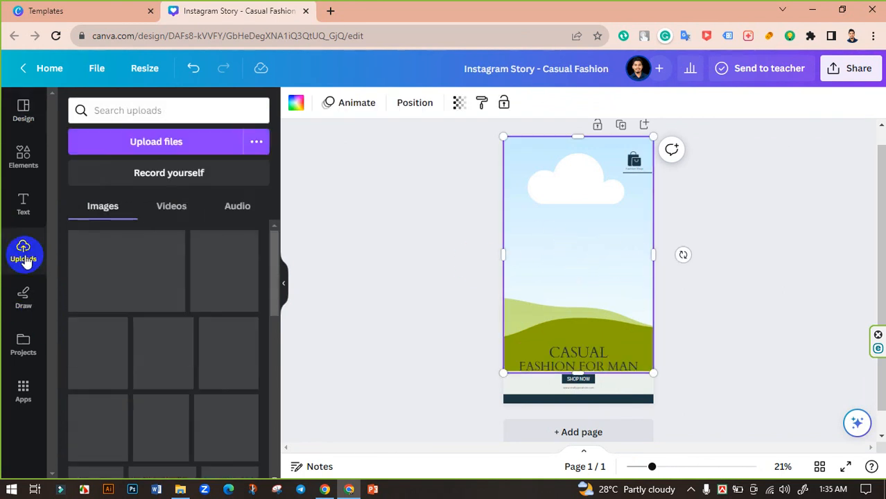
click(159, 143)
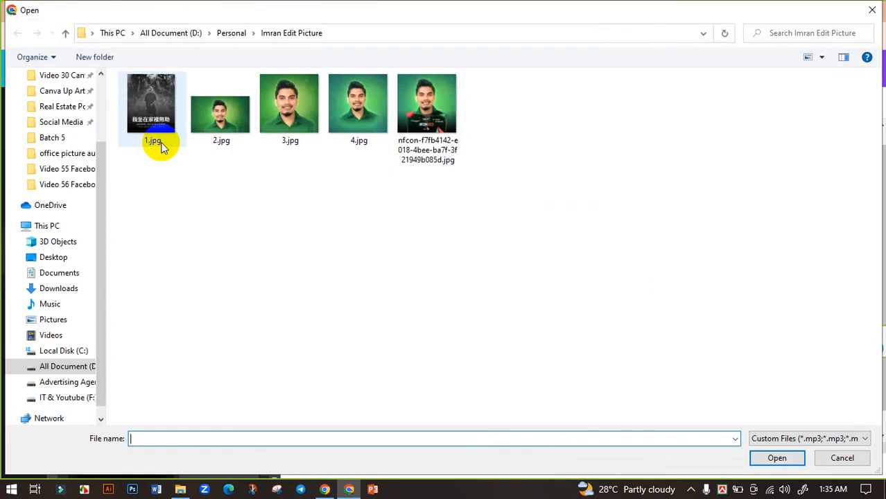
scroll(49, 174, up, 2)
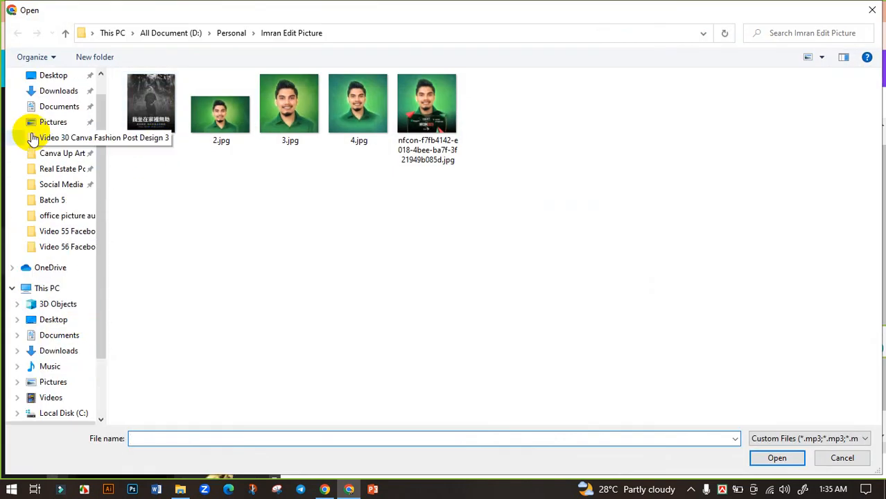
click(57, 90)
scroll(547, 340, down, 2)
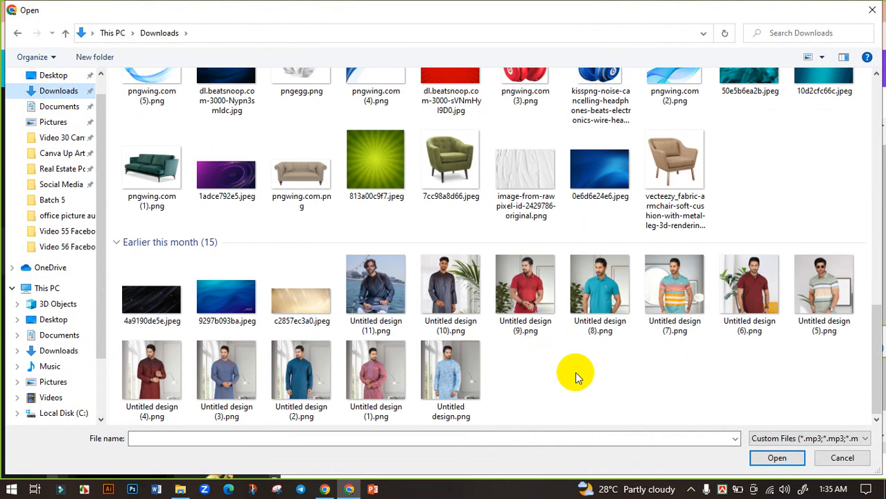
click(450, 290)
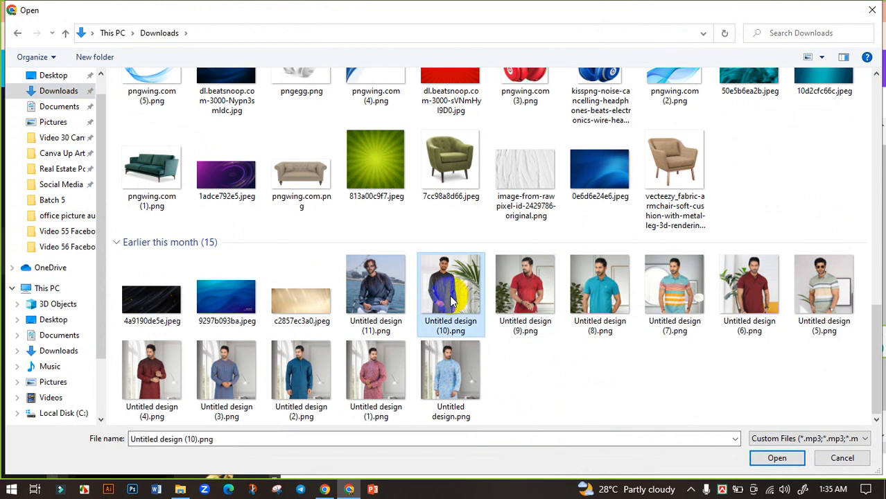
click(763, 457)
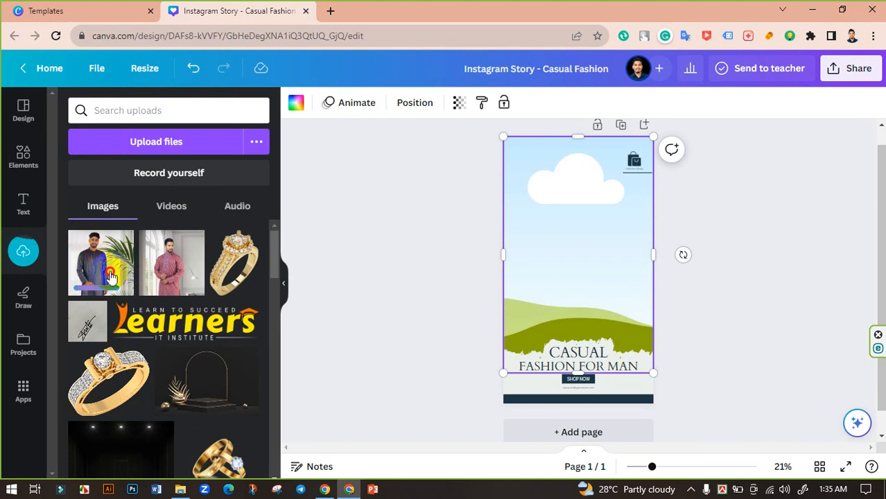
Place the uploaded photo in the empty frame, enlarge it slightly within the crop and shift it to centre the man
drag(109, 276, 538, 277)
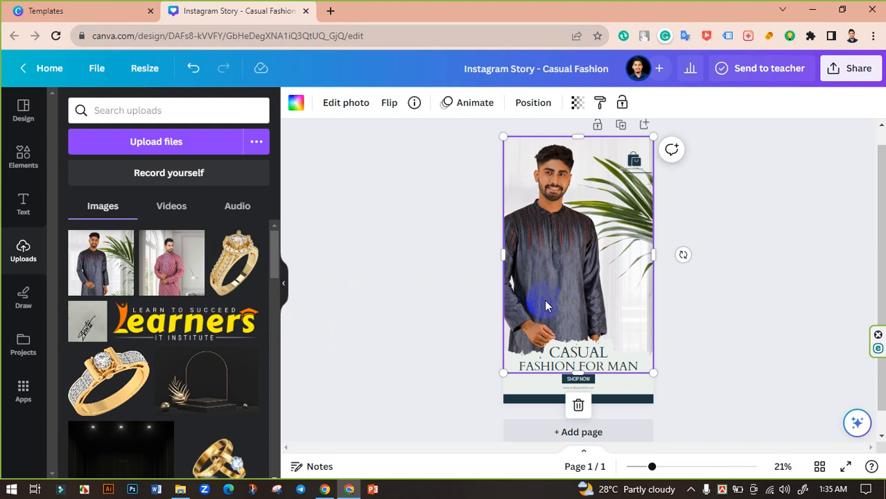
double_click(561, 262)
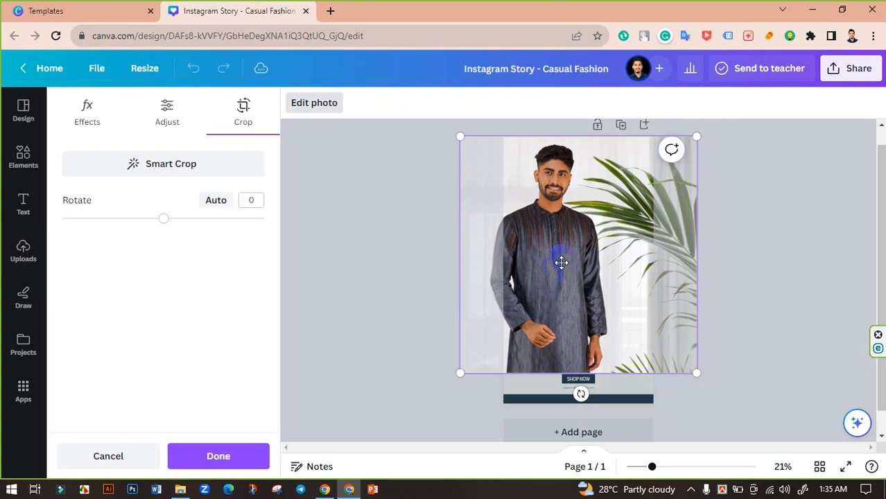
drag(697, 374, 720, 398)
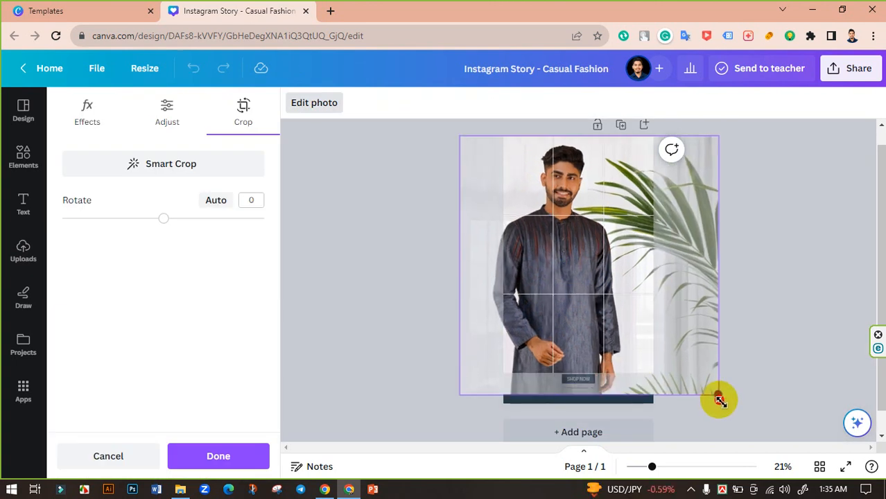
drag(596, 322, 623, 325)
click(455, 314)
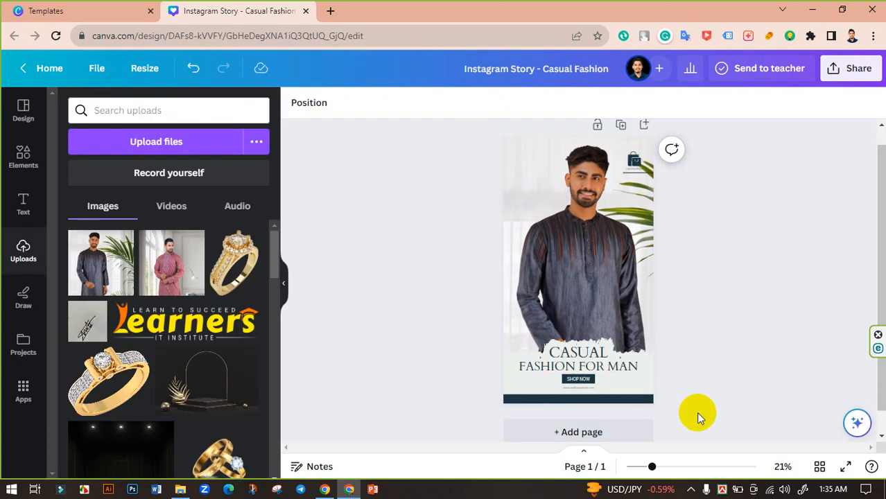
Delete the shopping bag logo, the line under it and the "Fashion Shop" text from the story's upper-right corner
drag(651, 467, 669, 467)
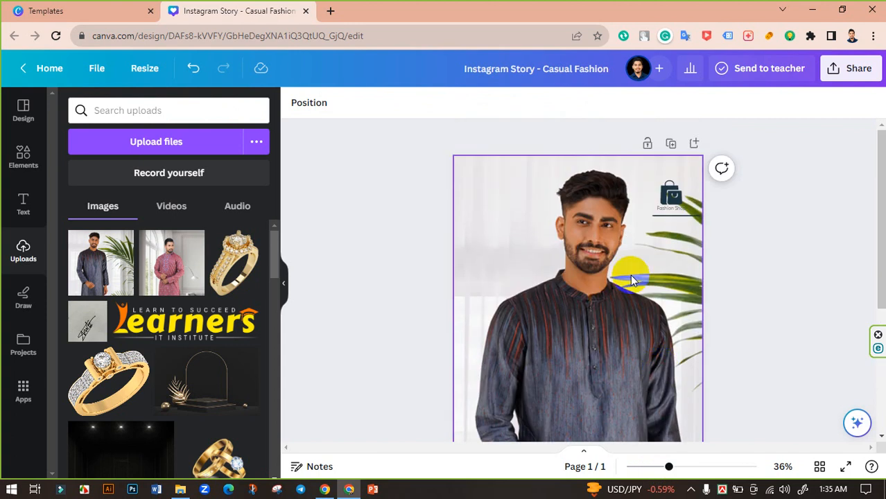
click(670, 201)
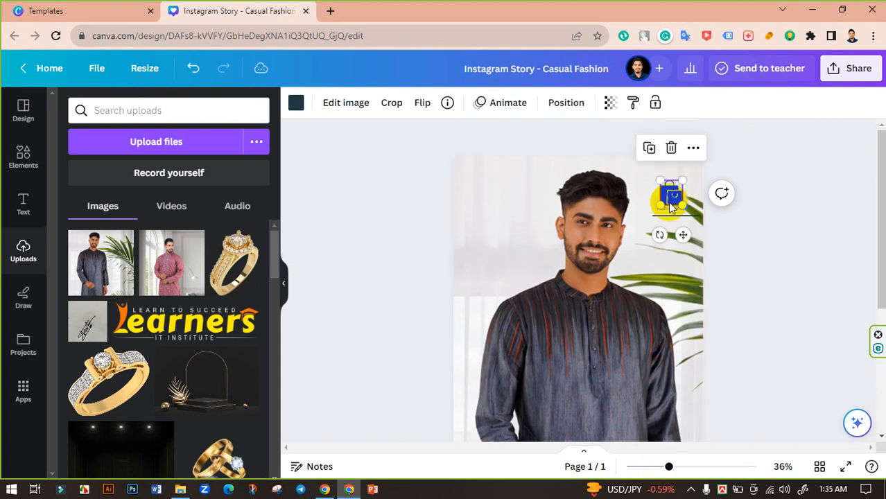
key(Delete)
click(670, 209)
key(Delete)
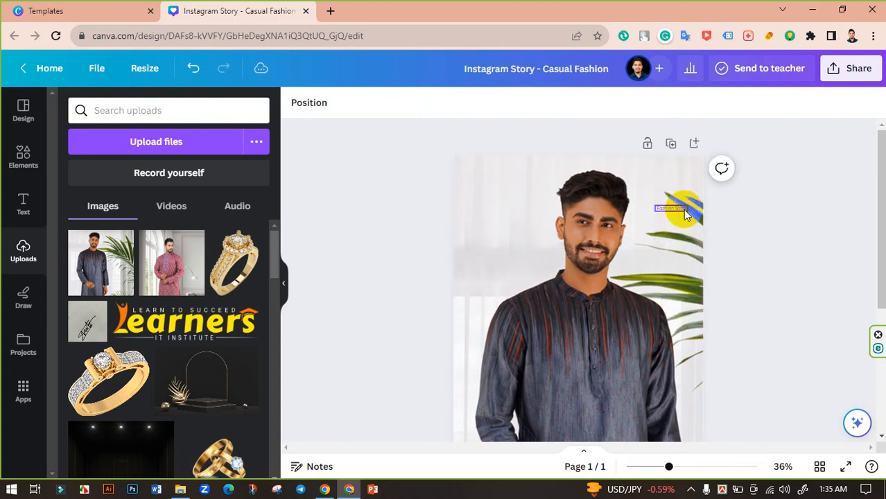
click(678, 209)
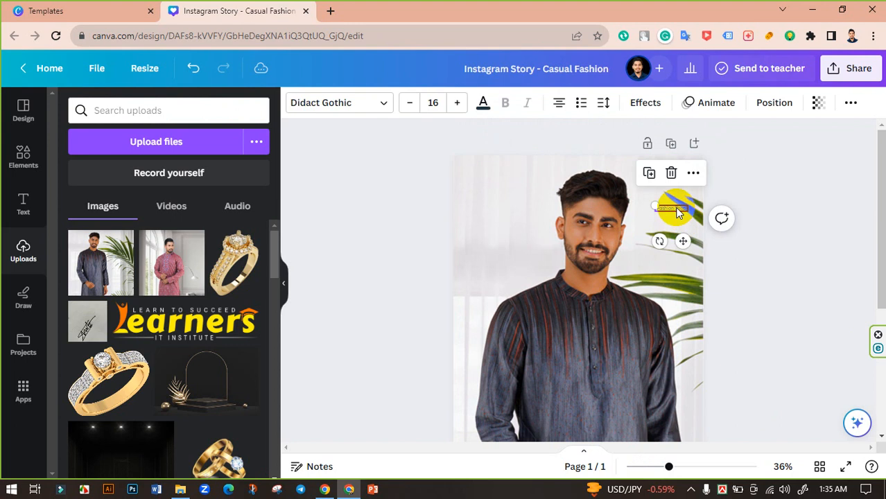
key(Delete)
scroll(747, 260, down, 5)
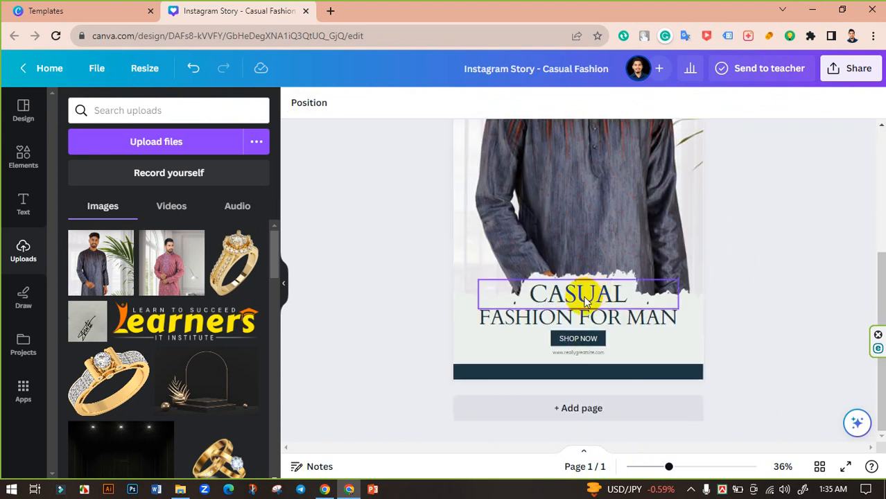
Replace the headline word "CASUAL" with "PANJABI" and narrow its text box to fit the word
click(585, 297)
click(585, 297)
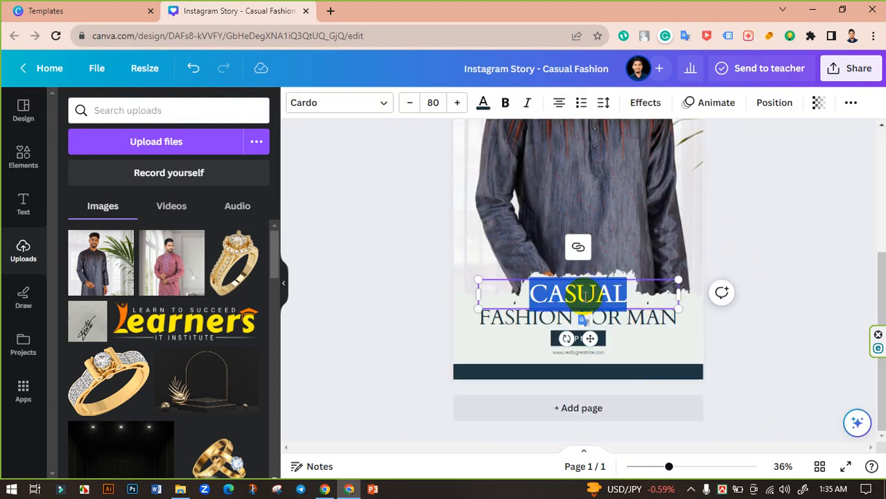
text(PA)
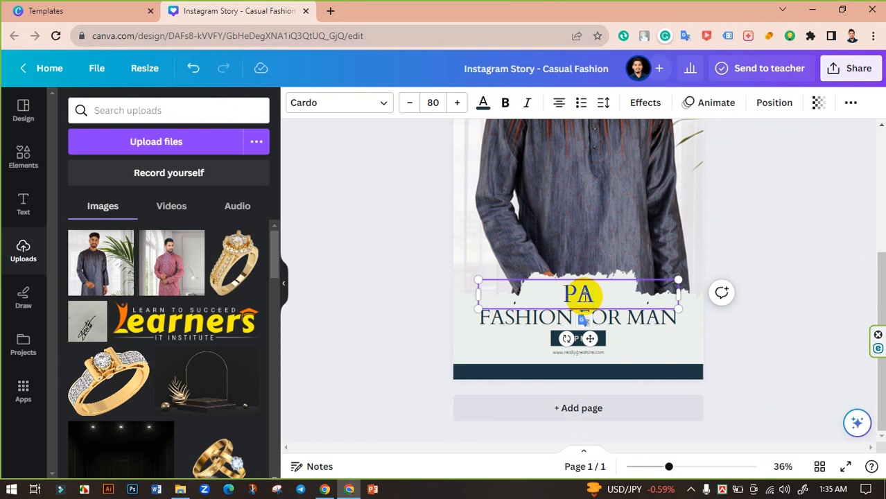
text(NJABI)
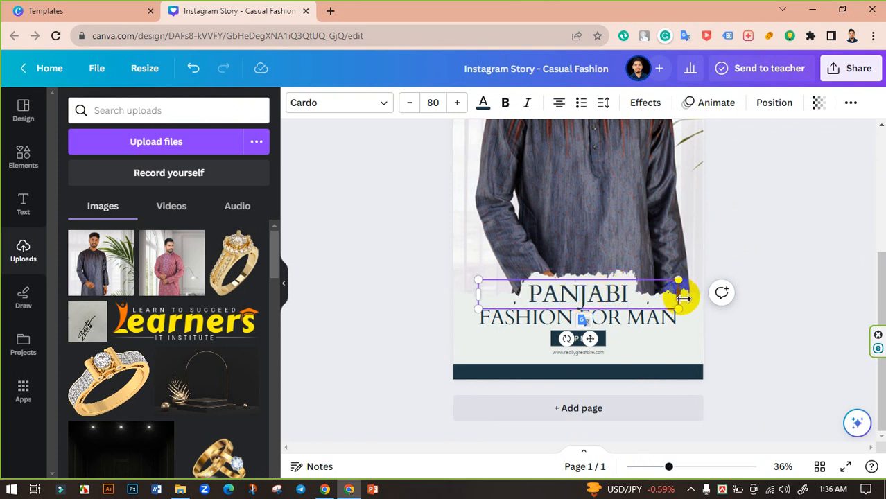
drag(683, 298, 636, 297)
click(743, 343)
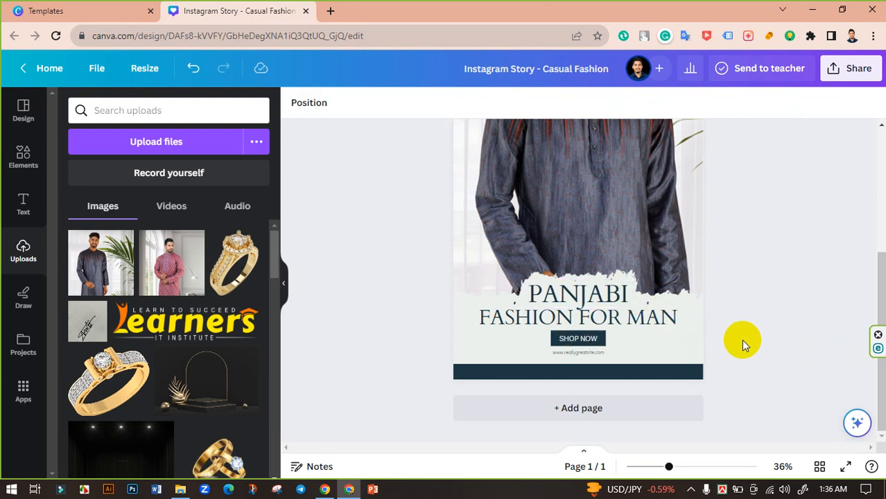
click(613, 317)
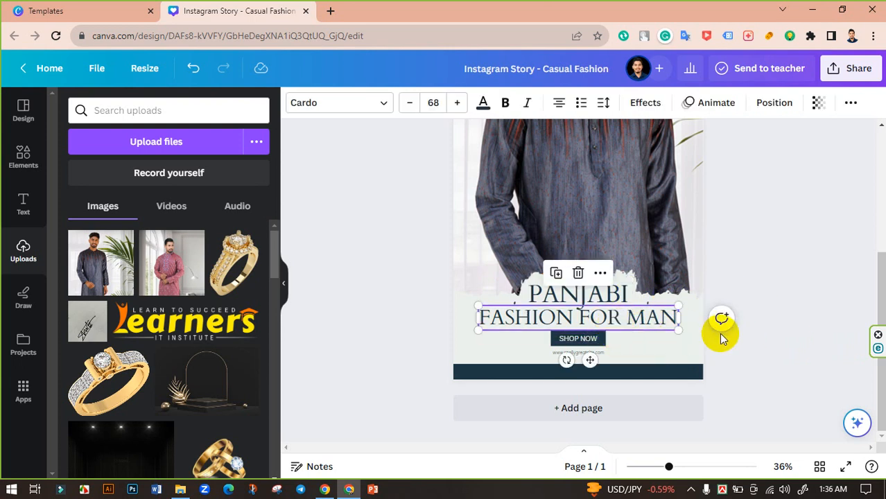
click(721, 339)
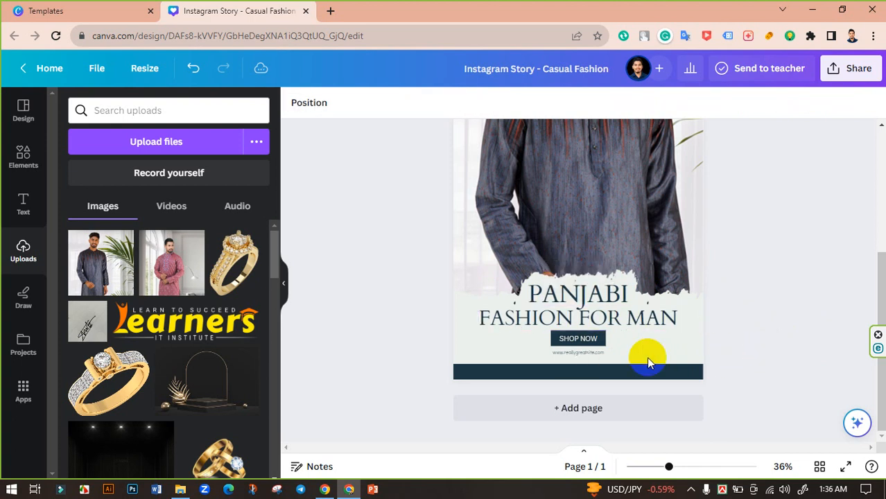
Increase the font size of the website address below the "SHOP NOW" label to 25
drag(669, 467, 695, 467)
scroll(645, 367, down, 3)
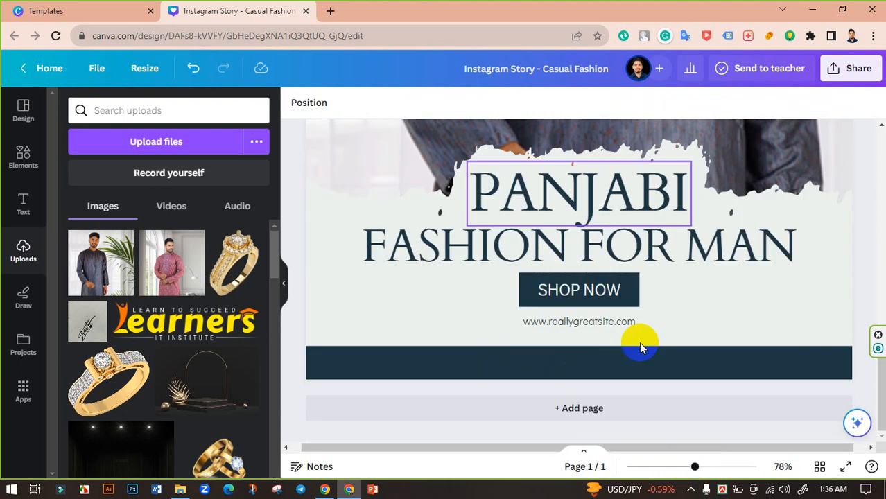
click(606, 321)
click(456, 103)
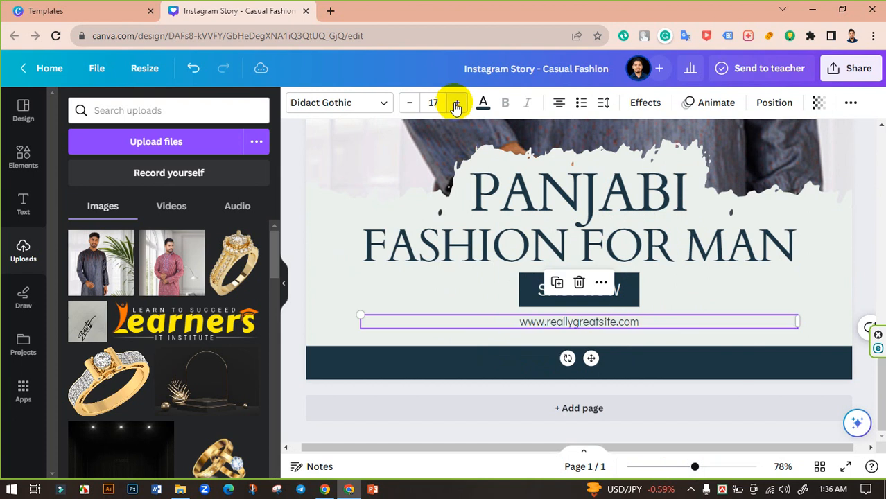
click(455, 103)
click(456, 102)
click(456, 103)
click(455, 103)
click(456, 103)
click(456, 103)
click(456, 103)
click(456, 103)
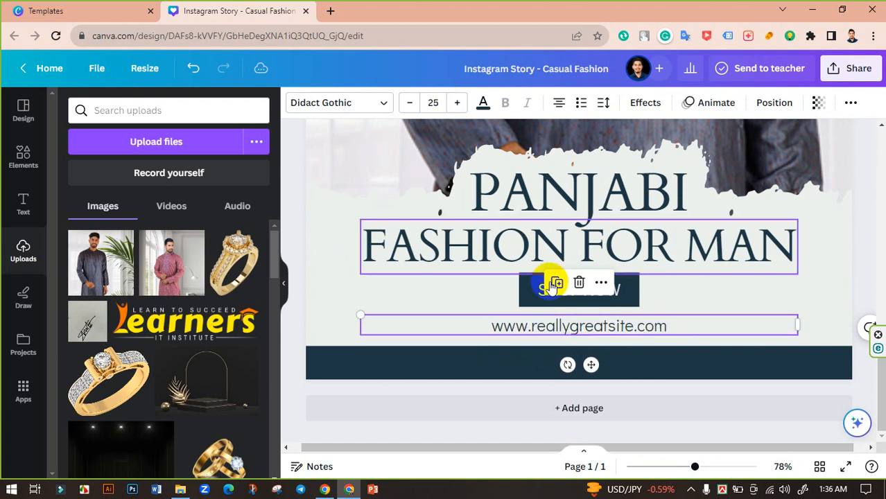
double_click(563, 326)
click(604, 326)
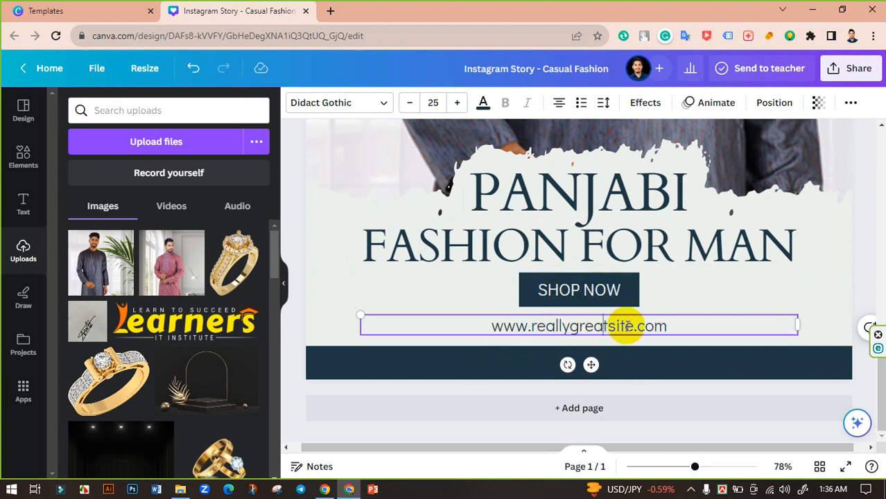
drag(634, 326, 532, 331)
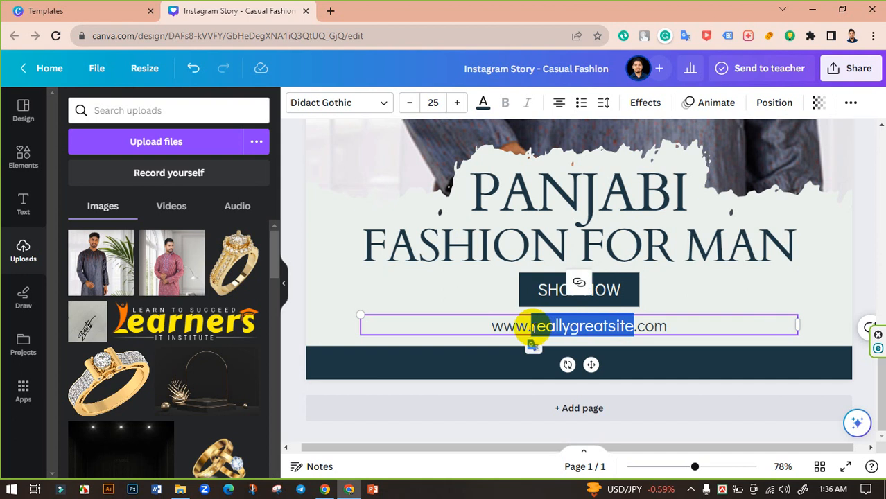
key(BackSpace)
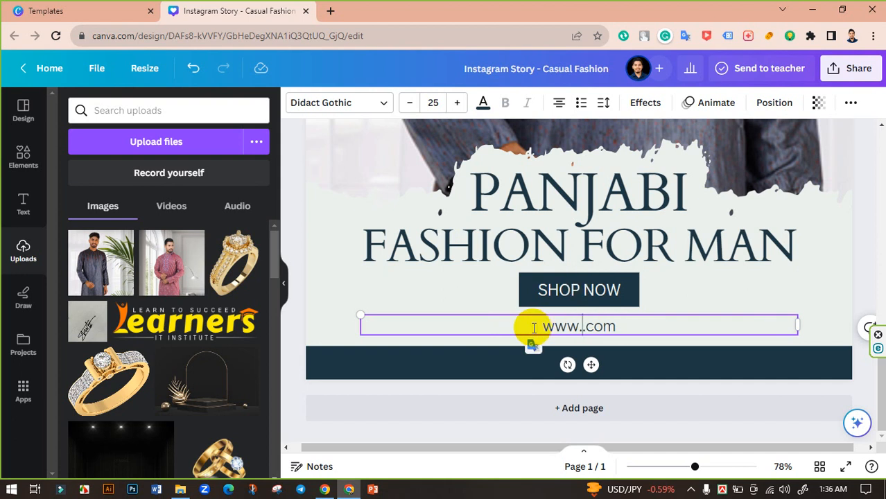
text(immif)
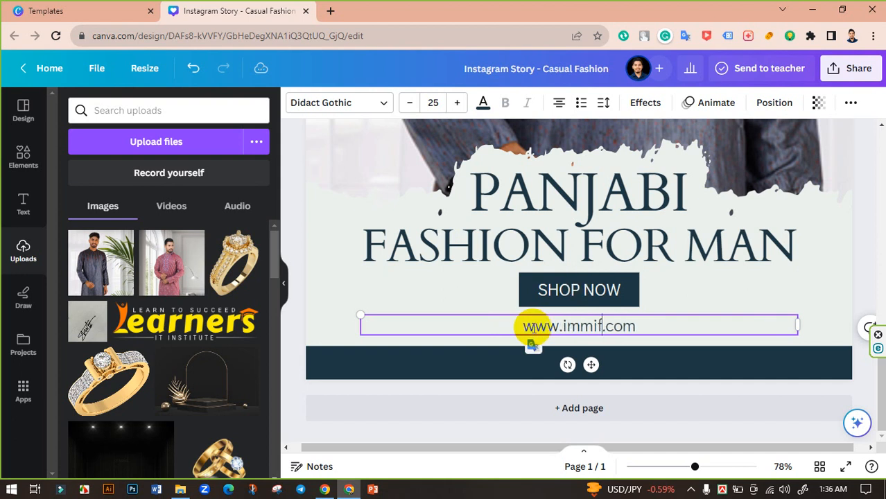
text(ashion)
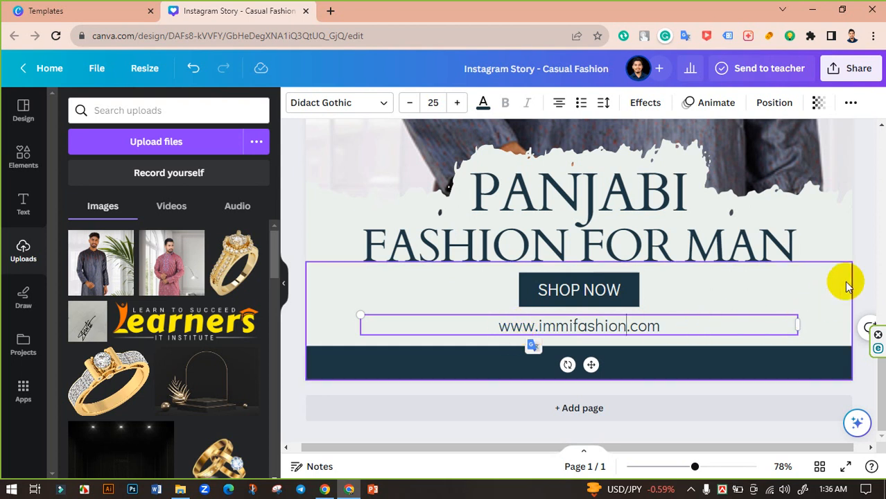
click(864, 248)
Set the letter spacing of the website address to 554
click(554, 328)
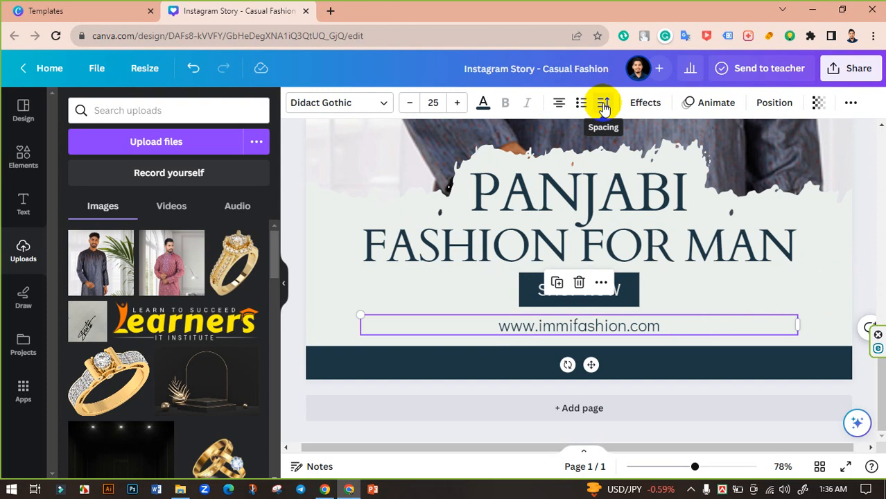
click(603, 104)
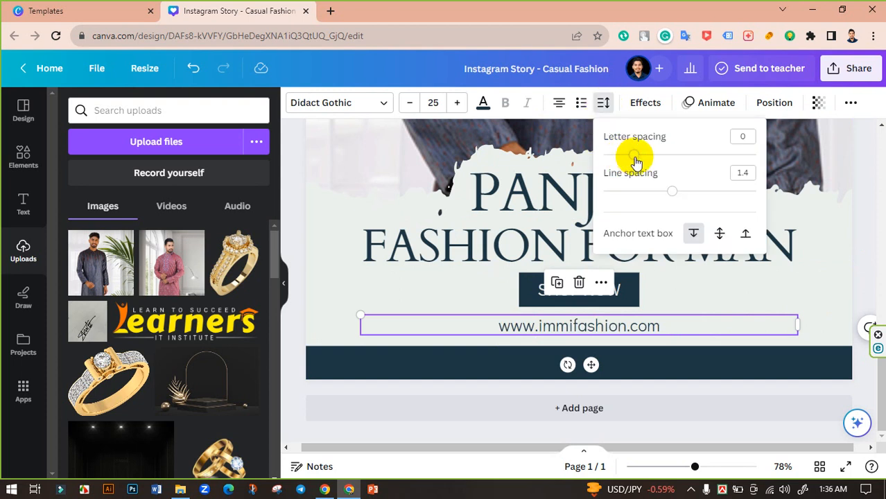
drag(630, 154, 718, 158)
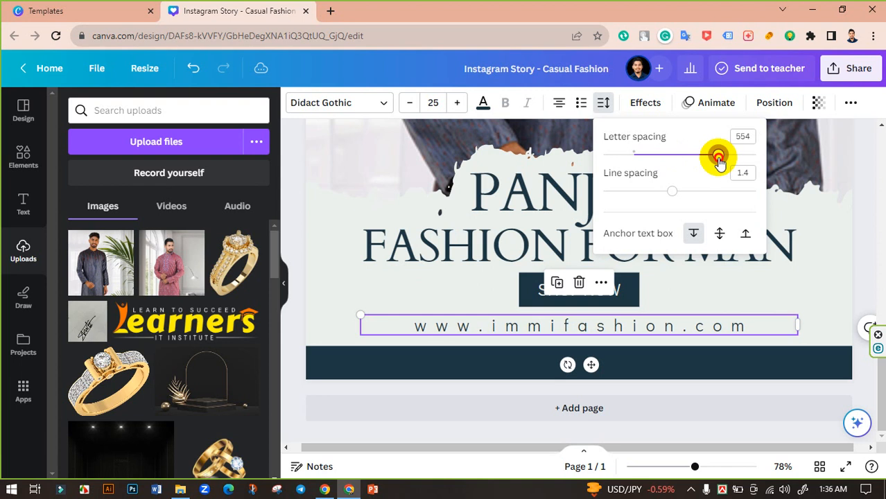
click(872, 235)
click(872, 236)
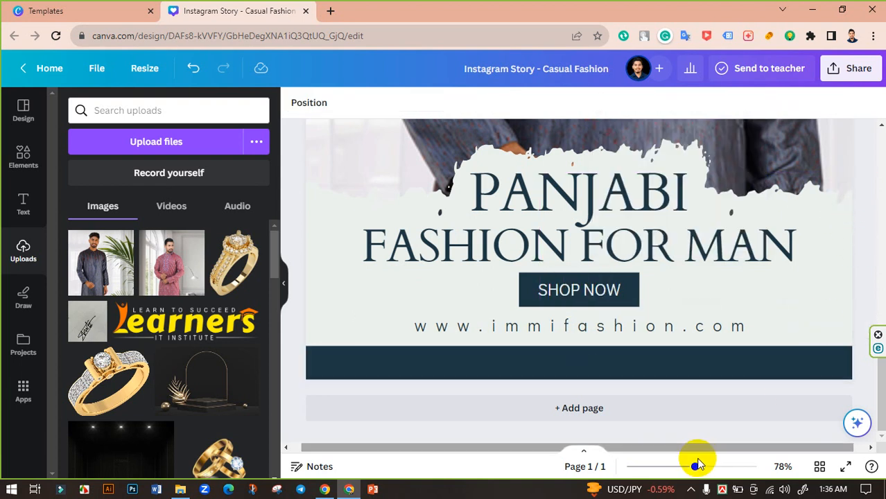
Recolour the bar along the story's lower edge with the dark purplish-grey taken from the photo colours
drag(685, 469, 659, 459)
scroll(700, 402, down, 2)
click(667, 383)
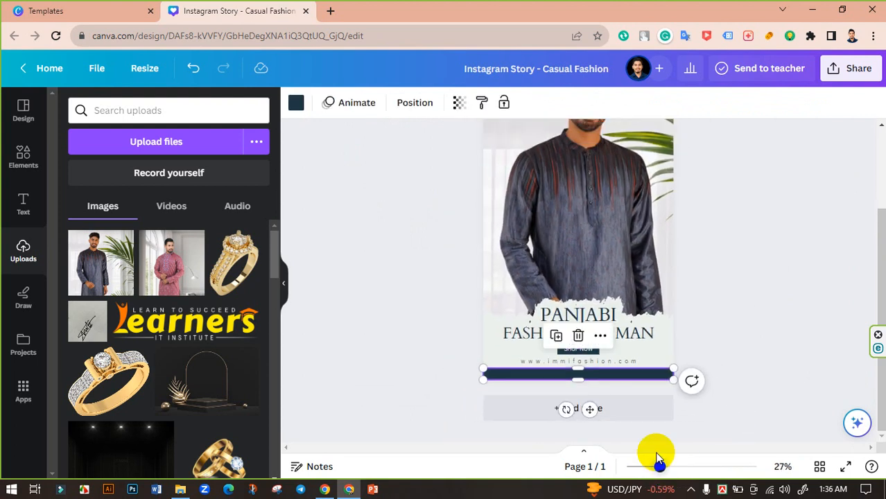
click(295, 108)
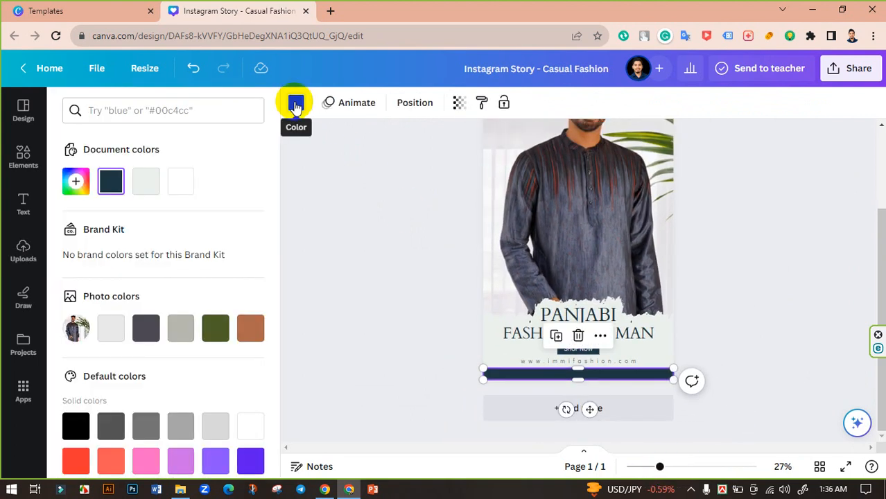
click(150, 329)
click(446, 337)
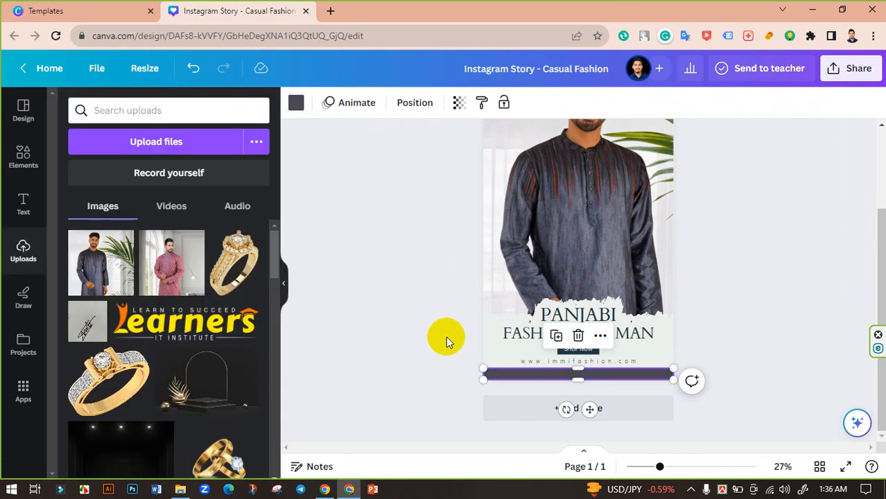
Recolour the "FASHION FOR MAN" and "PANJABI" headlines with the same dark purplish-grey photo colour
click(534, 332)
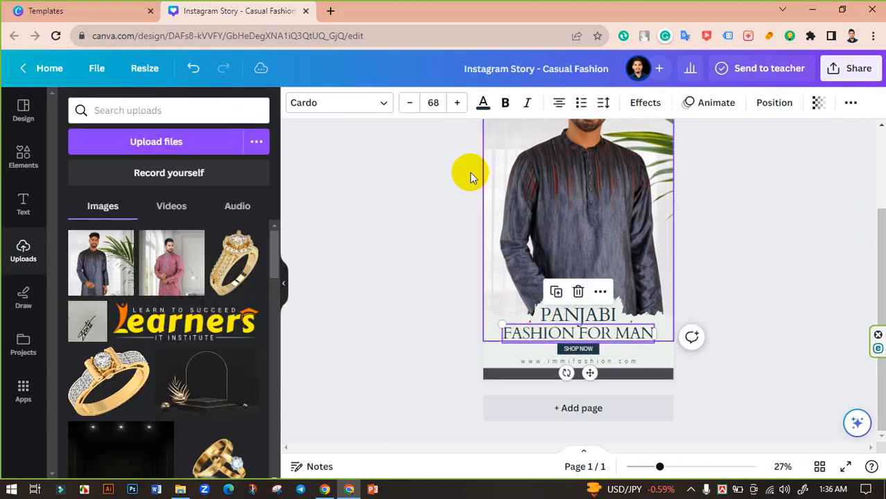
click(484, 103)
click(144, 332)
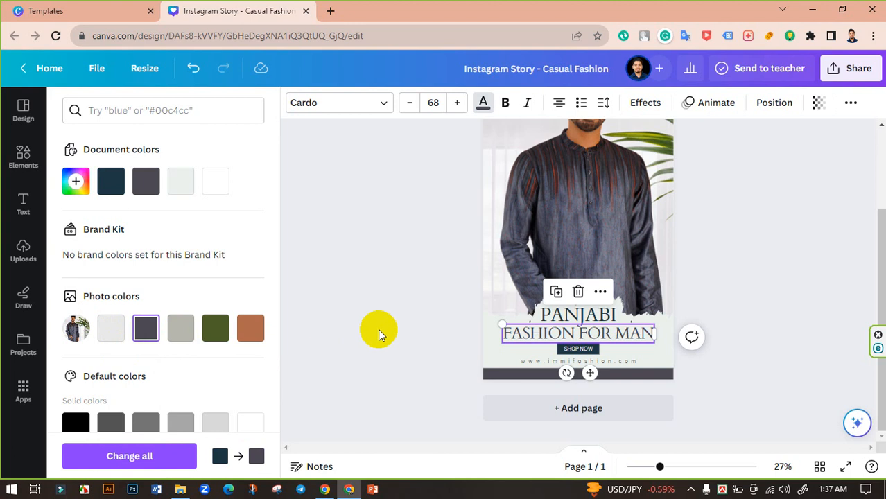
click(379, 329)
click(601, 314)
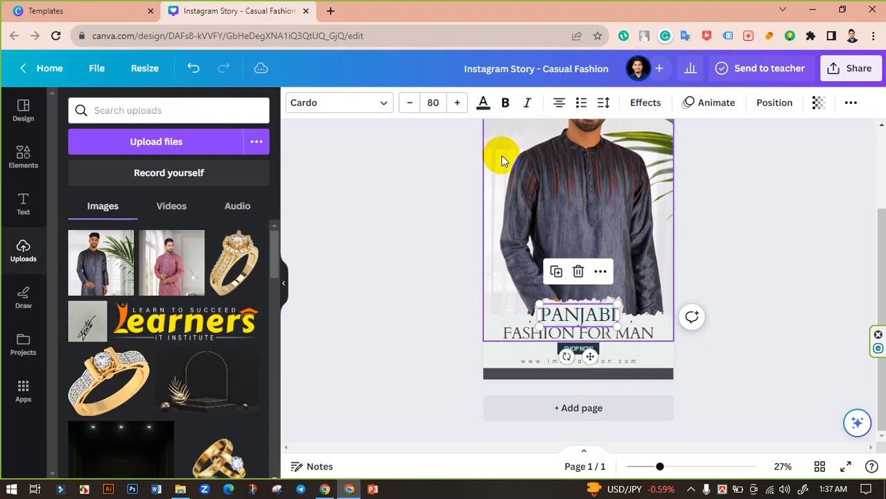
click(483, 102)
click(144, 328)
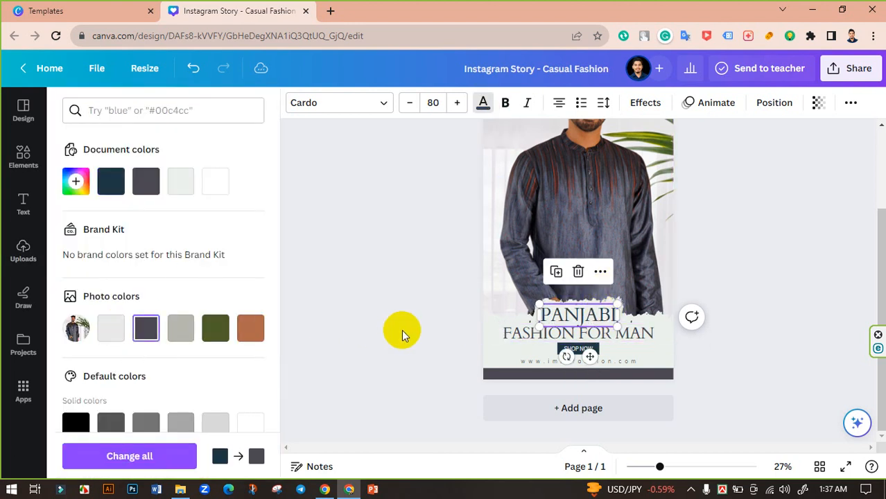
click(406, 333)
click(406, 334)
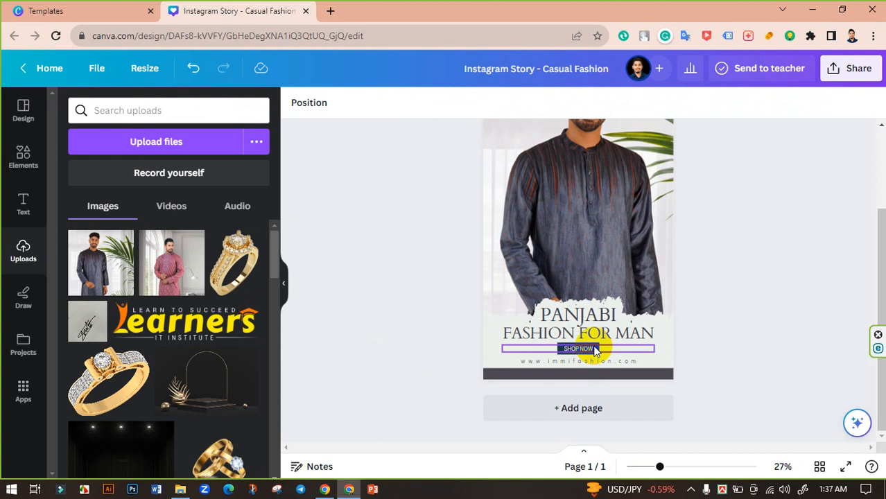
Recolour the rectangle behind the "SHOP NOW" text with the dark purplish-grey photo colour
click(595, 351)
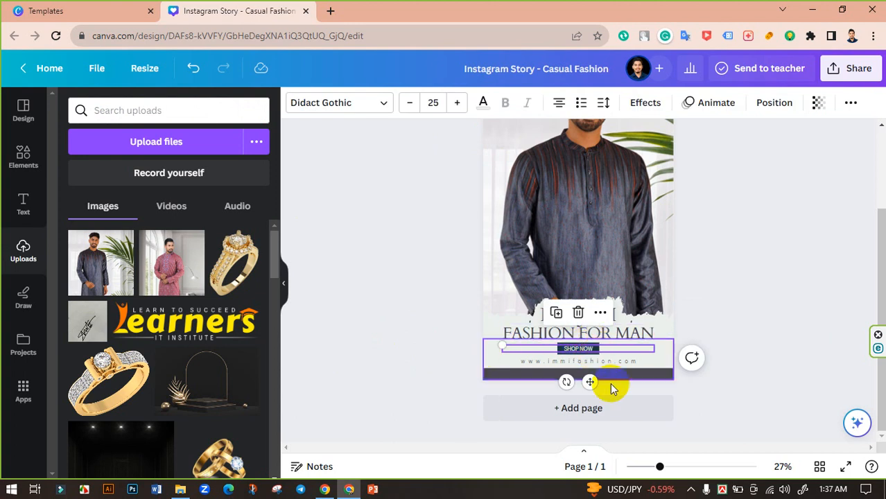
drag(660, 466, 688, 467)
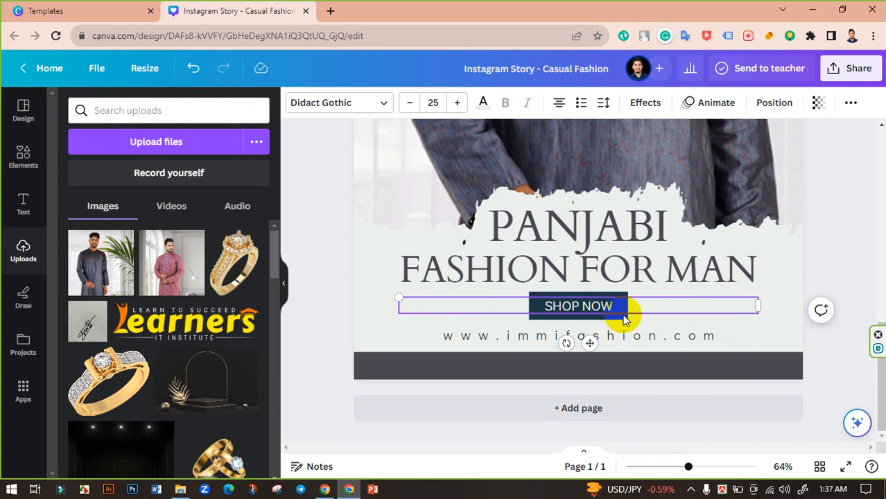
click(619, 311)
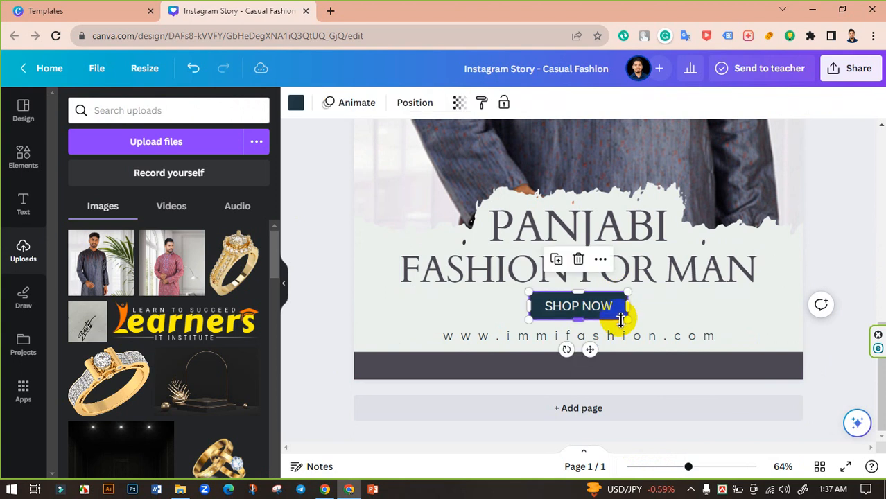
click(296, 103)
click(143, 327)
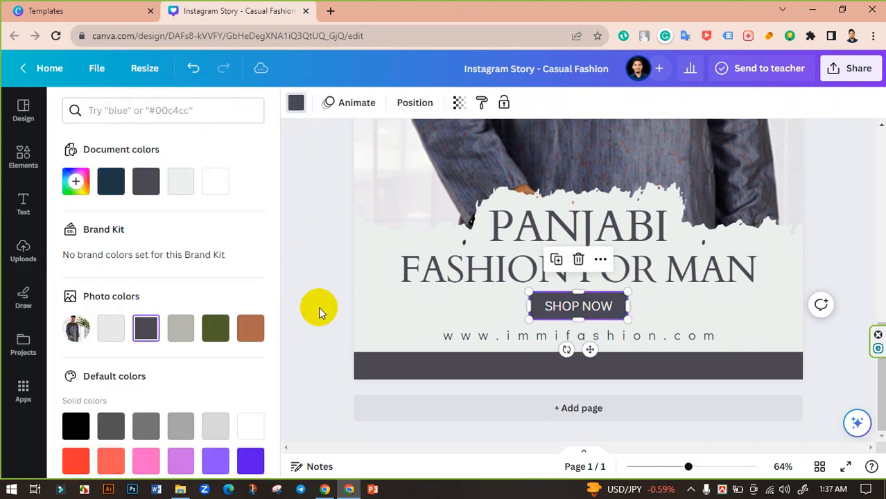
click(319, 281)
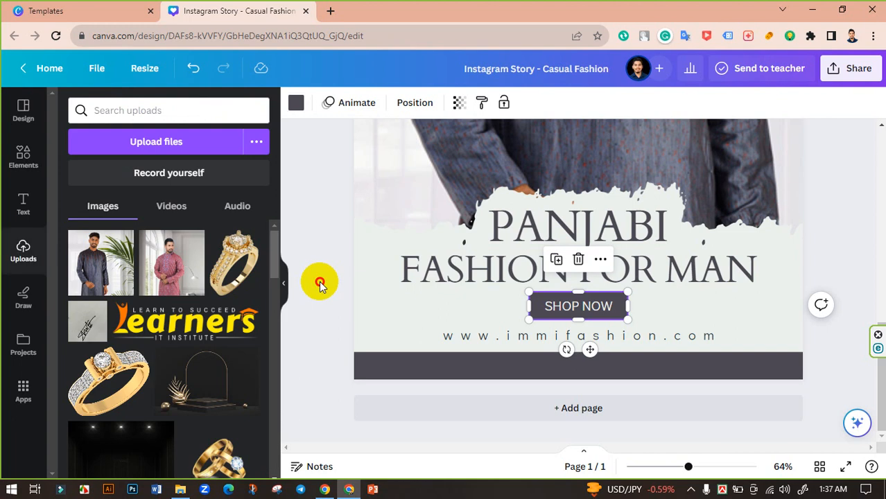
Recolour the website address text with the dark purplish-grey photo colour
click(477, 335)
click(484, 103)
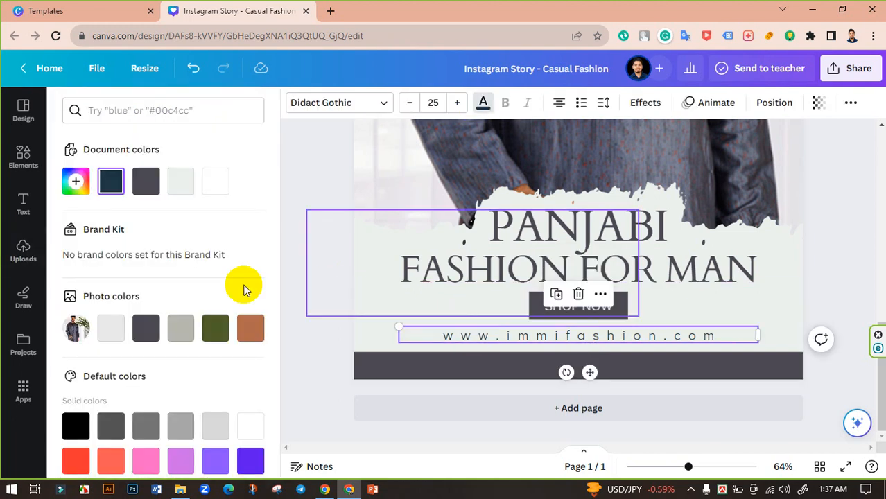
click(145, 331)
click(320, 294)
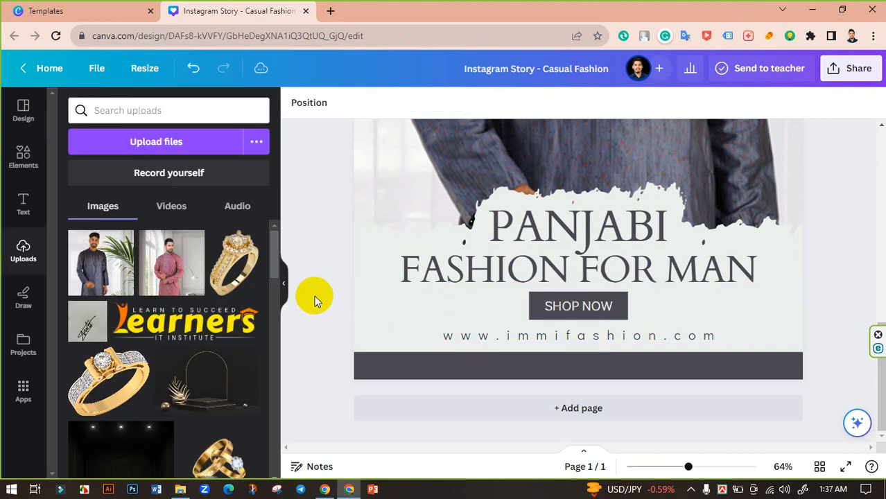
mouse_move(690, 467)
mouse_down()
mouse_move(652, 473)
mouse_move(675, 469)
mouse_up()
scroll(669, 434, down, 3)
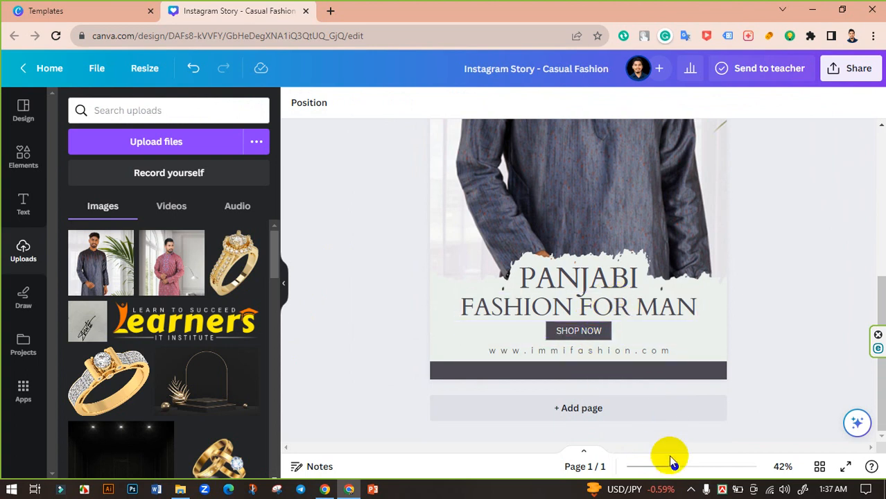
drag(672, 469, 668, 469)
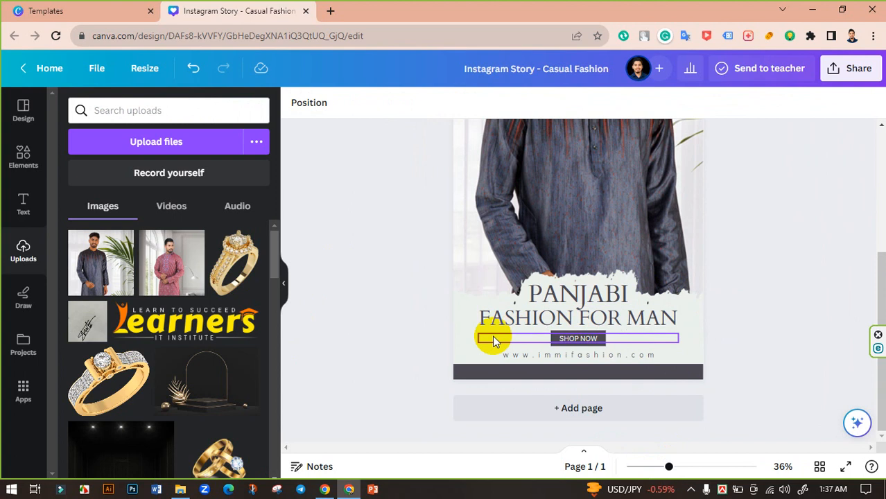
Recolour the torn-edge brush shape at the left of the headlines with the light grey photo colour
click(463, 316)
drag(460, 313, 430, 350)
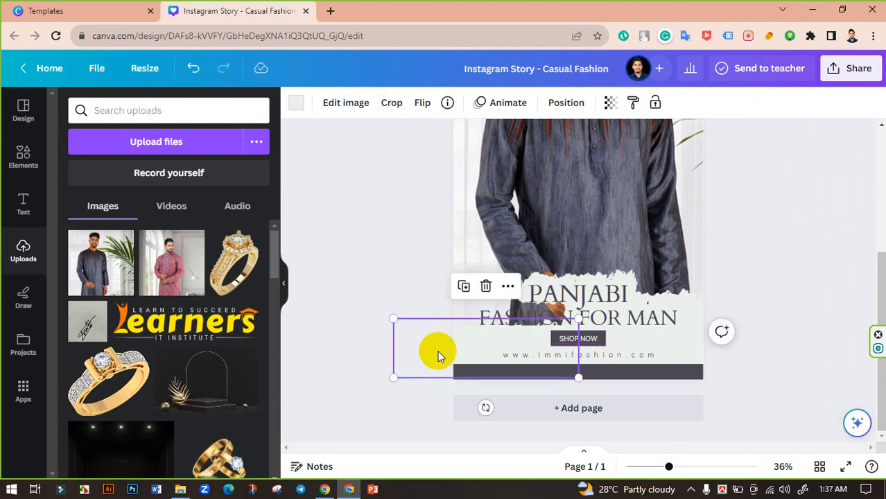
key(ctrl+z)
click(296, 104)
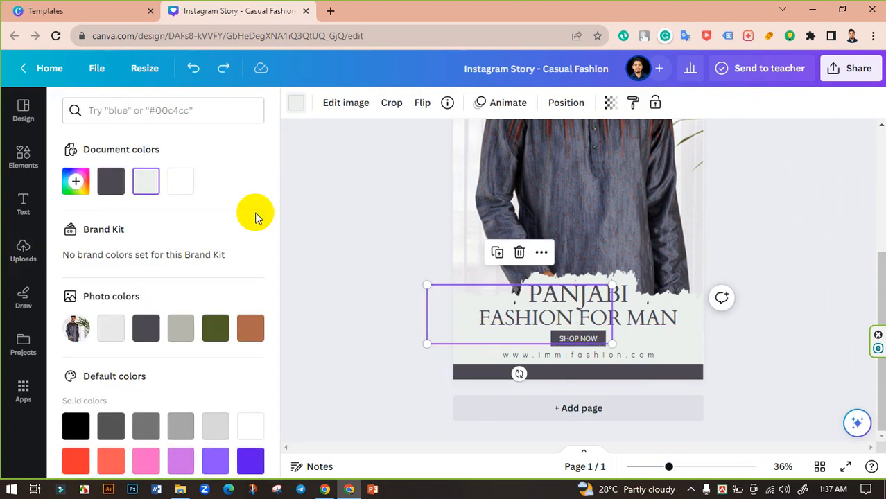
click(186, 332)
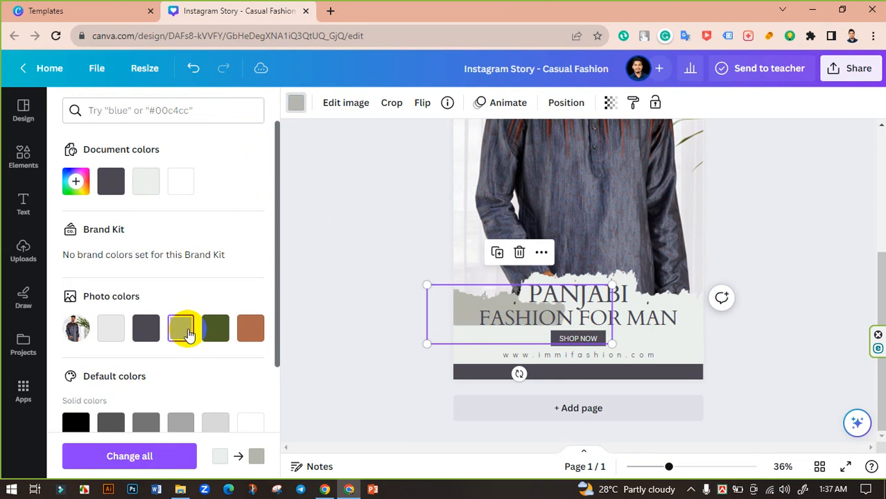
click(108, 329)
key(Escape)
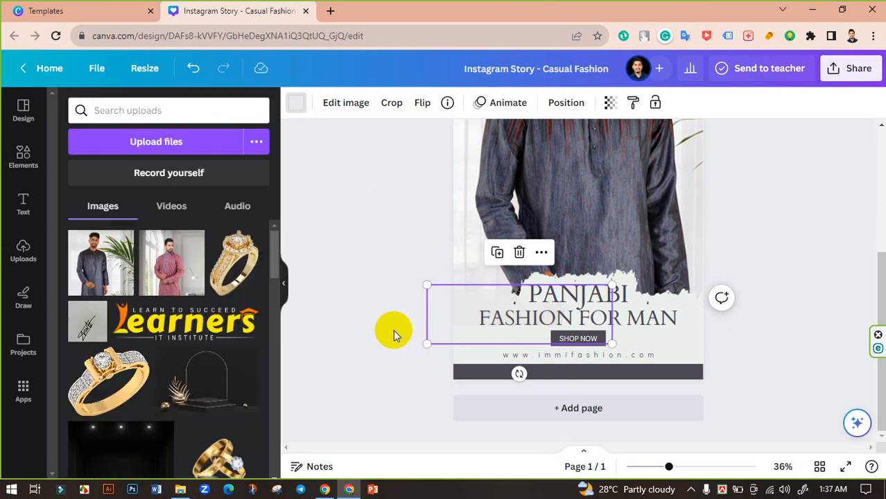
Recolour the background rectangle behind "SHOP NOW" and the website address with the light grey photo colour
click(655, 357)
click(698, 339)
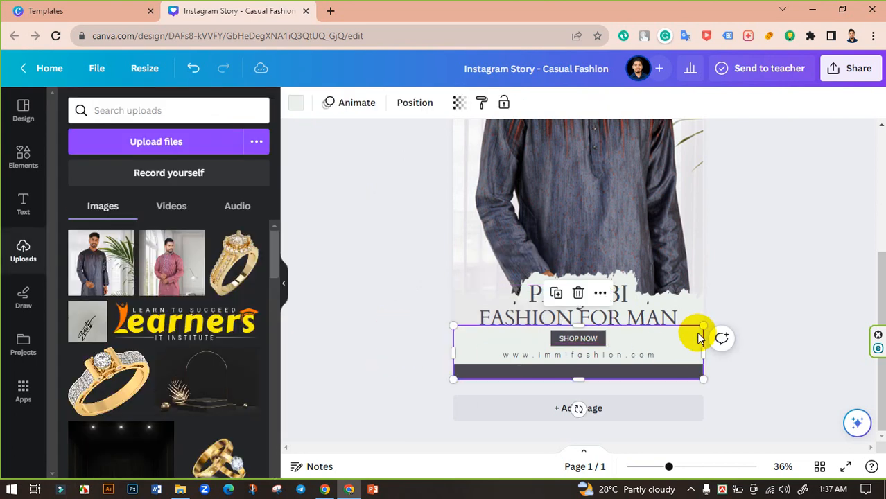
click(297, 104)
click(108, 332)
click(353, 315)
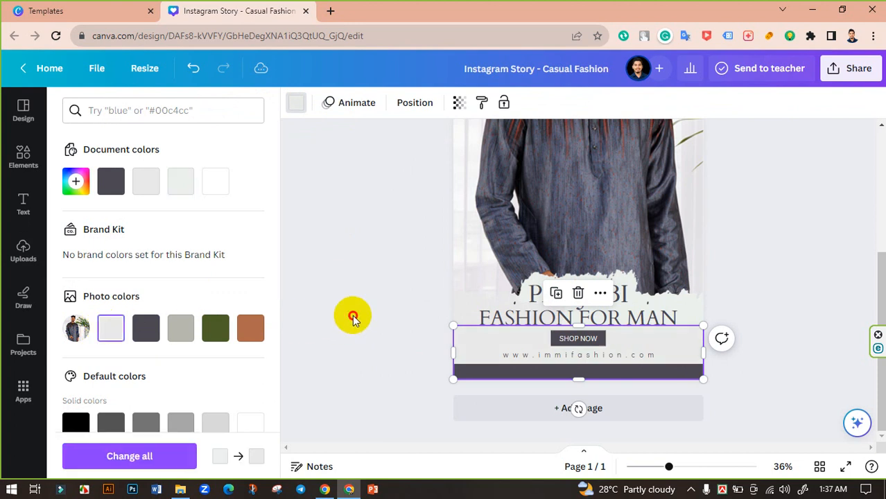
Recolour the torn-edge brush shape at the right of the headlines with the light grey photo colour
click(681, 290)
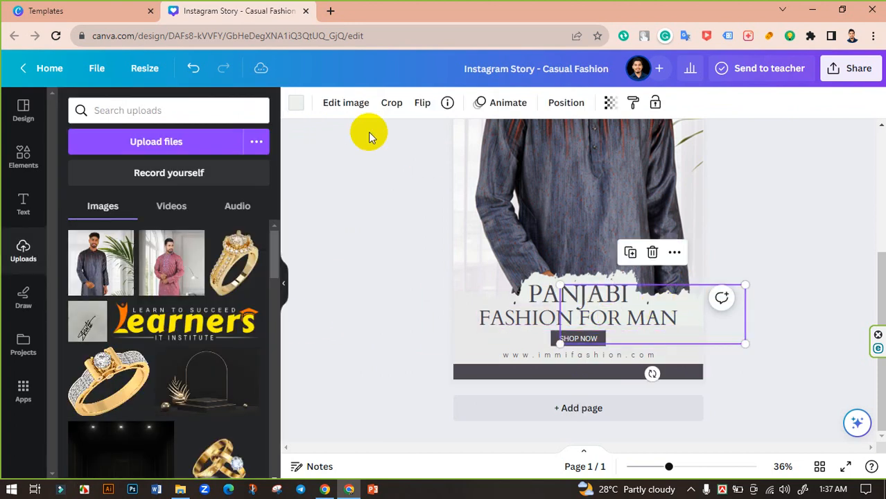
click(297, 103)
click(109, 327)
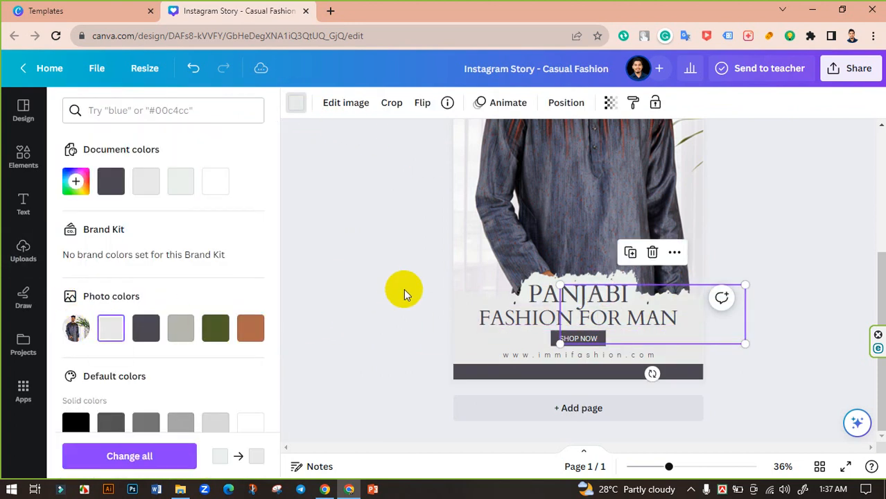
click(408, 287)
Recolour the central brush shape behind "PANJABI" with the light grey photo colour and check the whole story
click(635, 282)
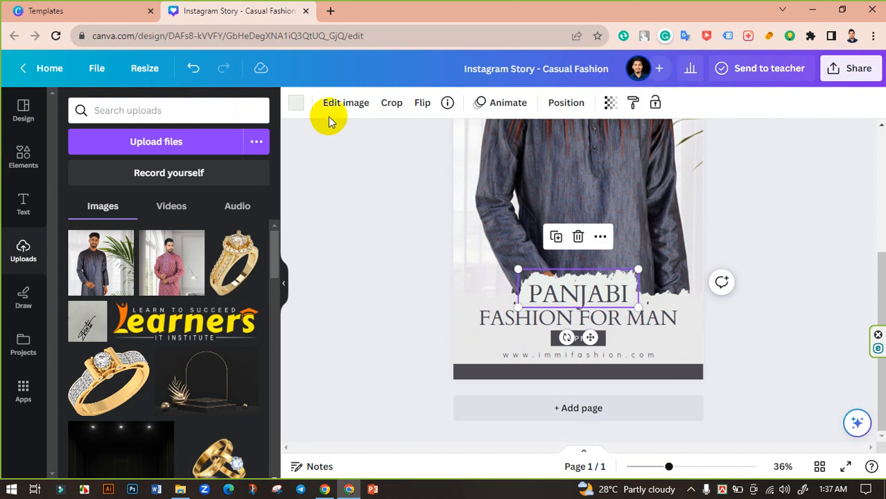
click(297, 102)
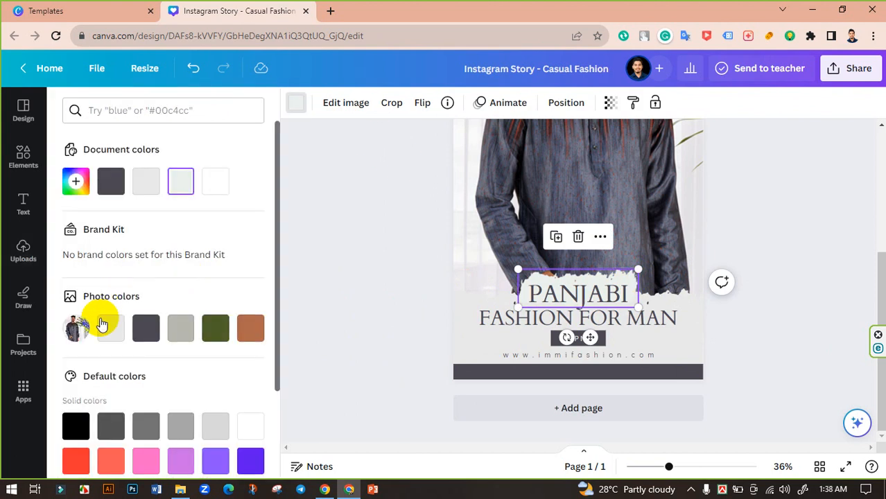
click(371, 259)
drag(667, 468, 654, 466)
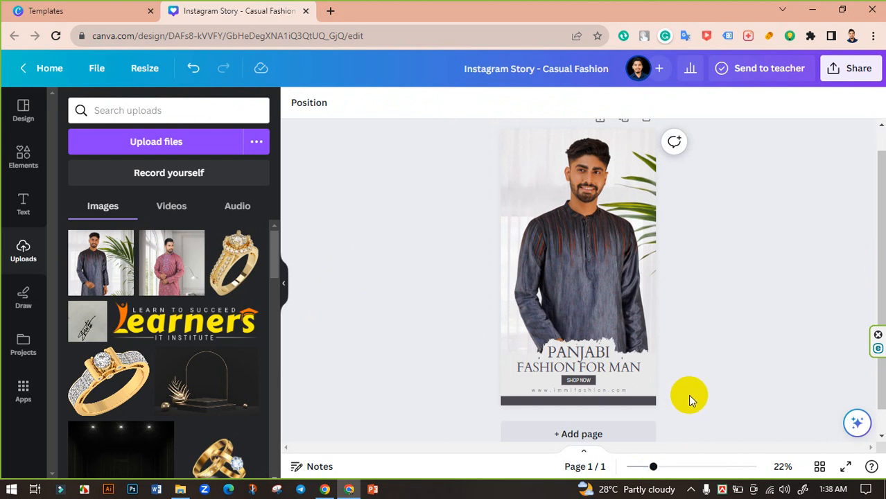
scroll(402, 264, up, 1)
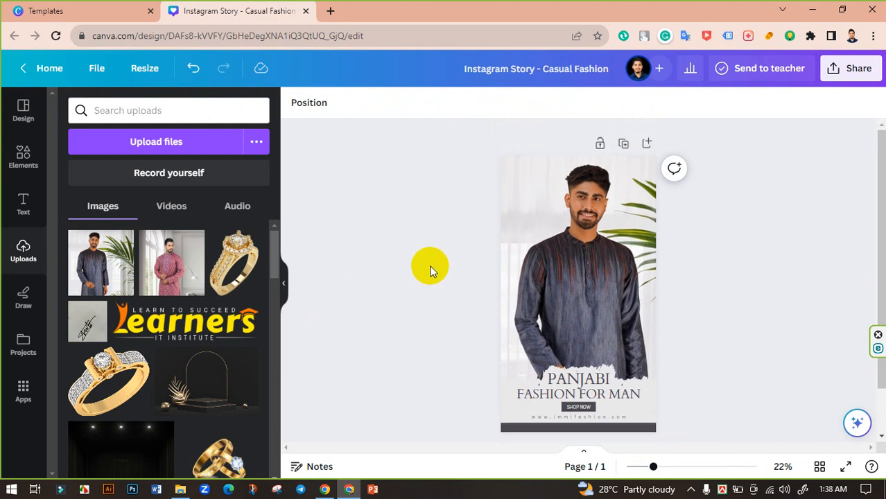
Rename the design as "Facebook Story"
click(532, 69)
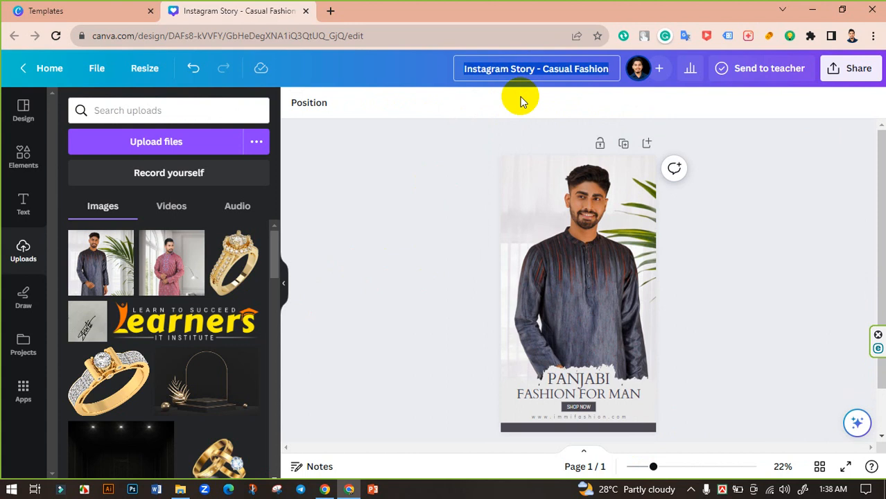
text(Faceb)
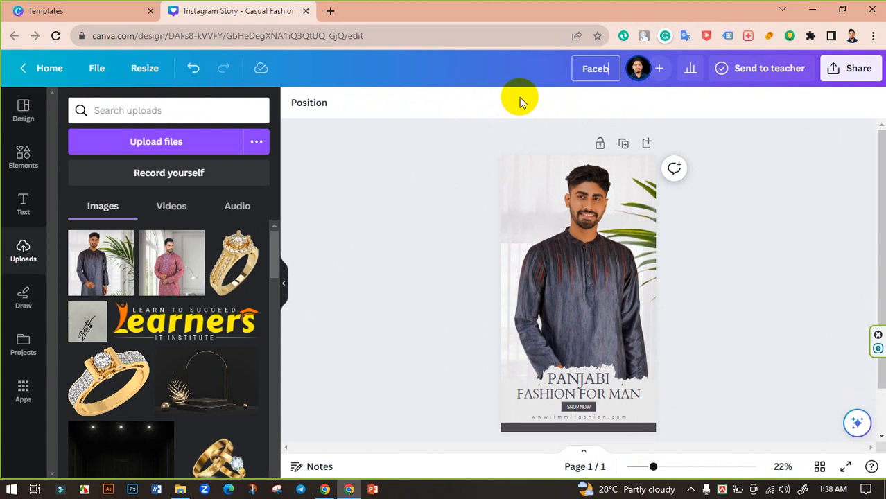
text(ook St)
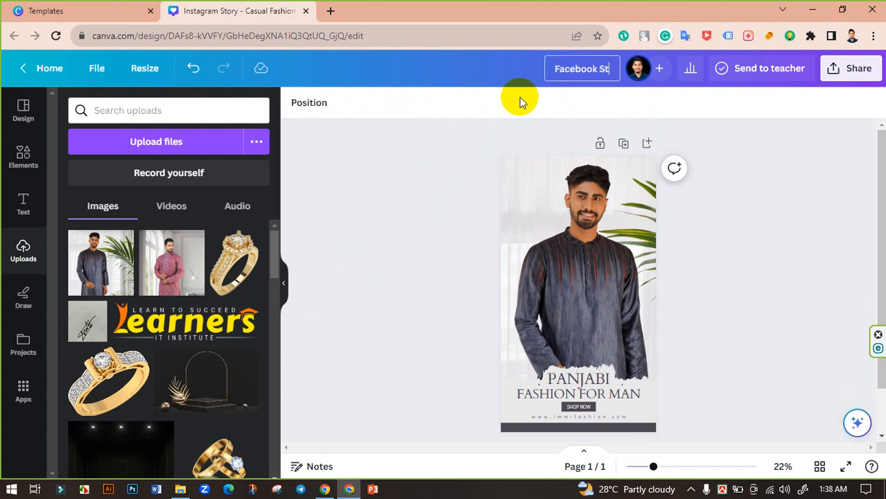
text(ory)
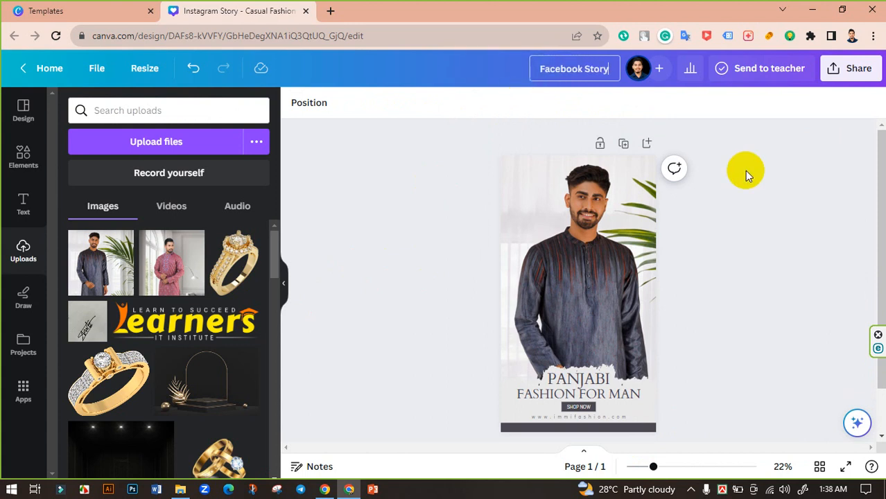
key(Return)
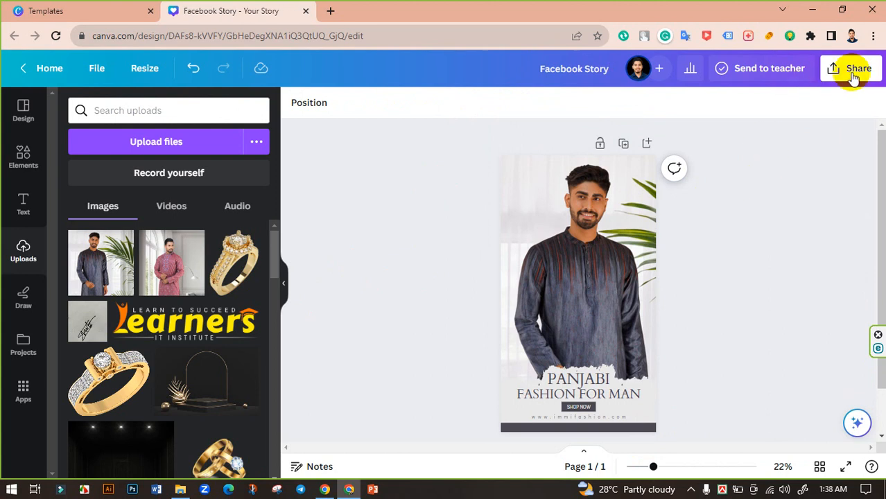
Download the design as a PNG file at size 1 (1,080 × 1,920 px)
click(852, 75)
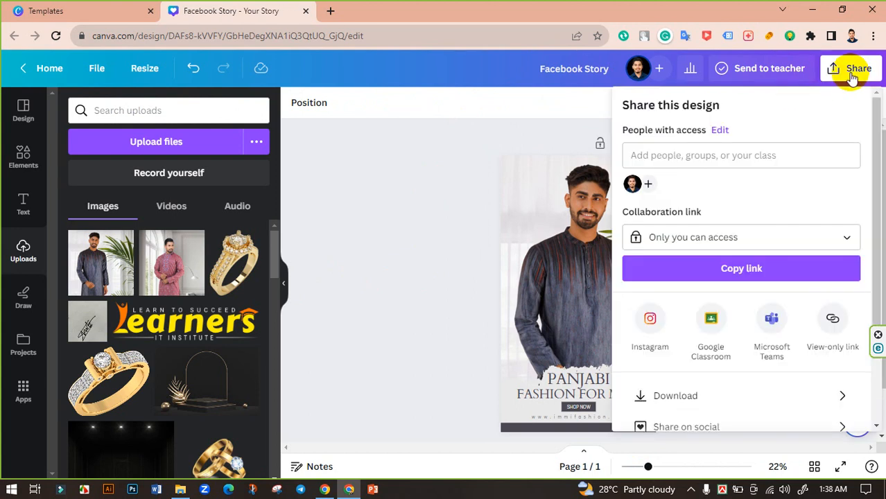
click(692, 397)
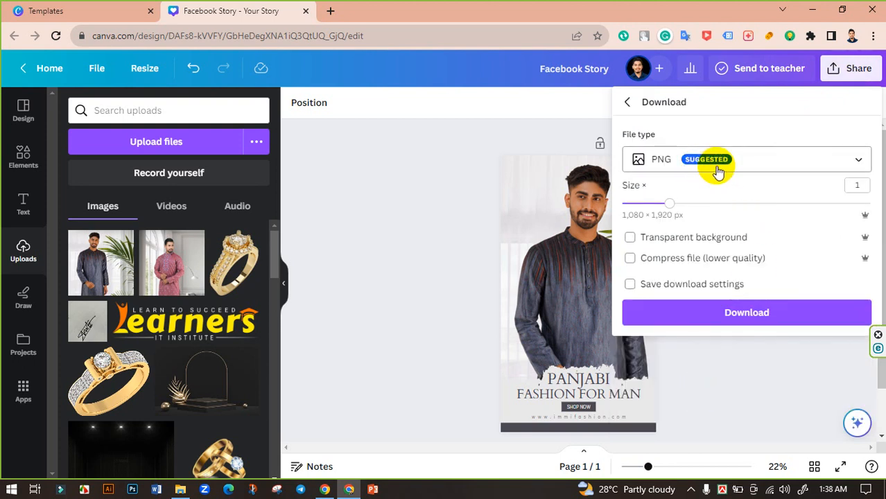
click(762, 316)
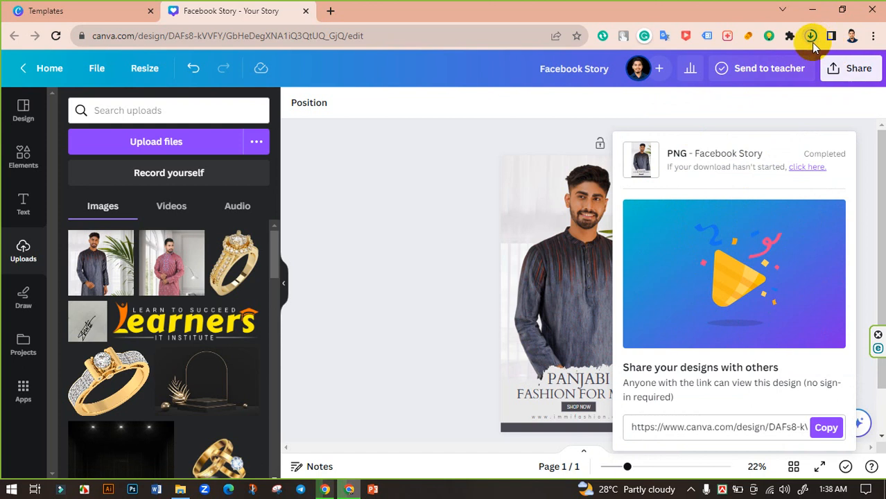
click(476, 138)
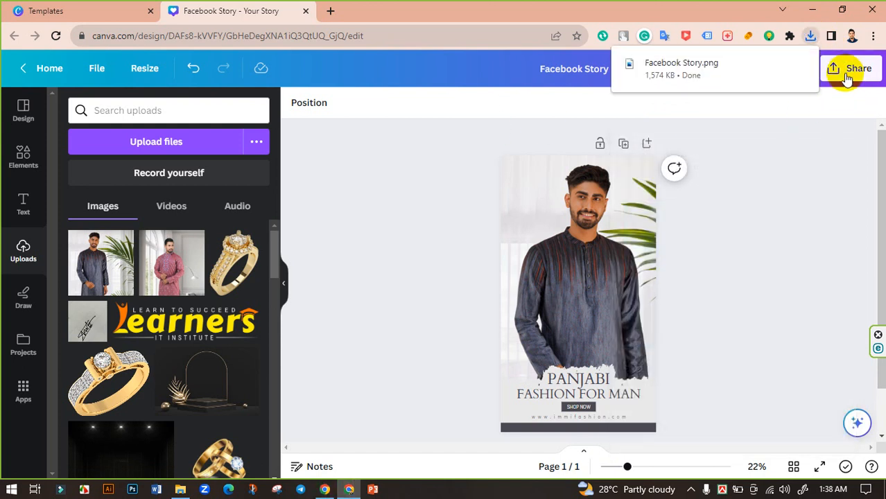
Download the design again as a JPG file with the quality set to 100
click(847, 73)
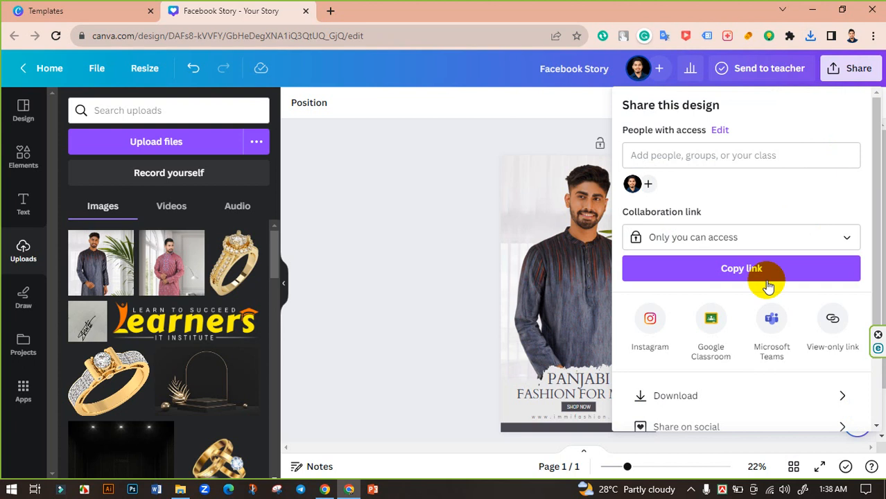
click(687, 388)
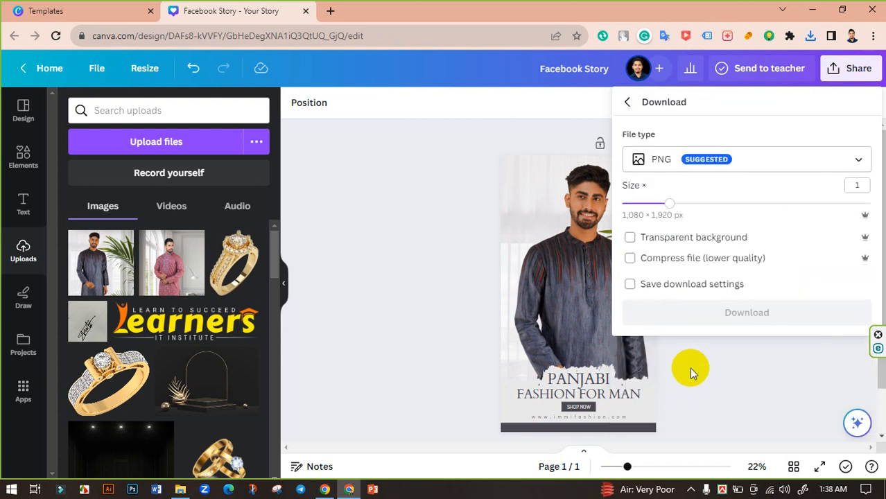
click(737, 165)
click(665, 198)
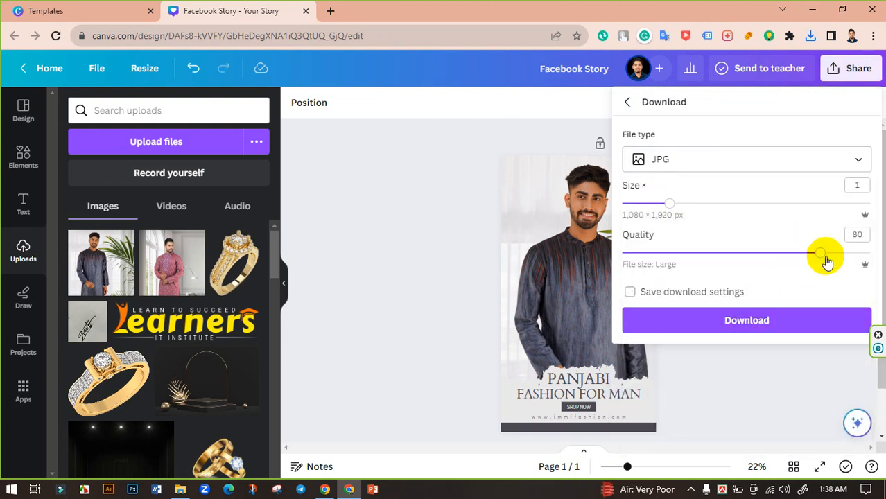
drag(826, 260, 834, 260)
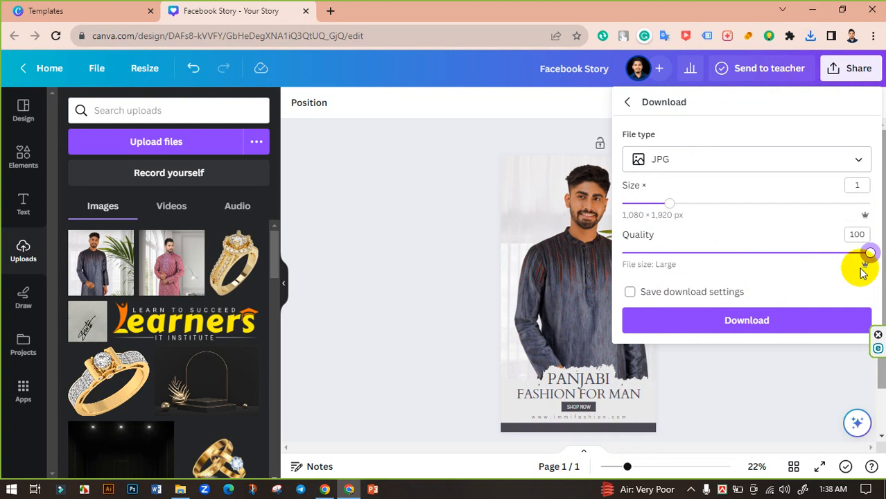
click(752, 323)
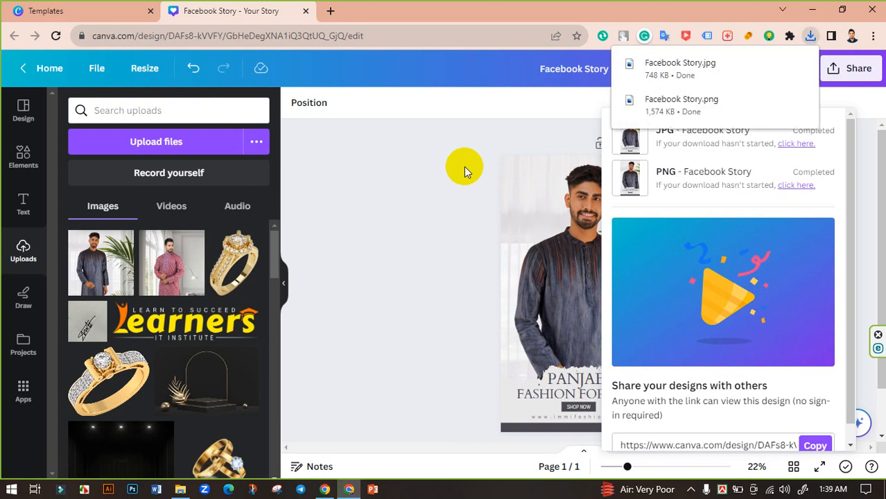
click(464, 166)
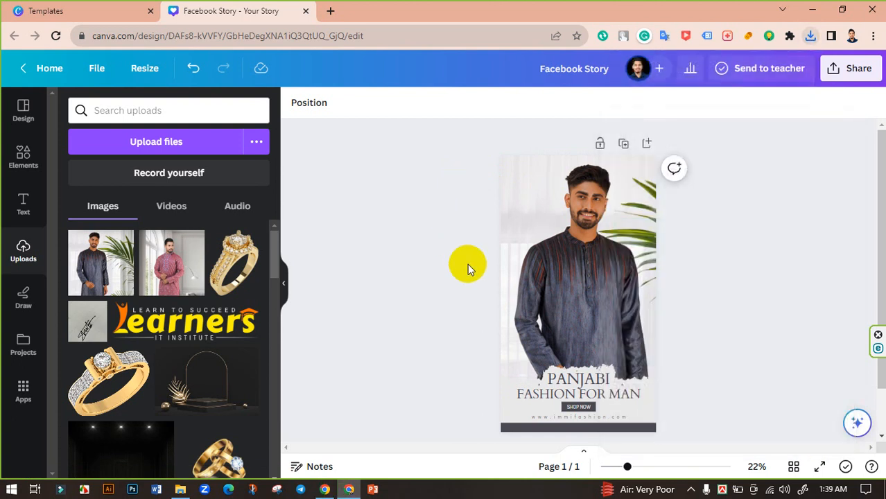
Switch to File Explorer and open Facebook Story.png from the Downloads folder to inspect the exported image
click(181, 490)
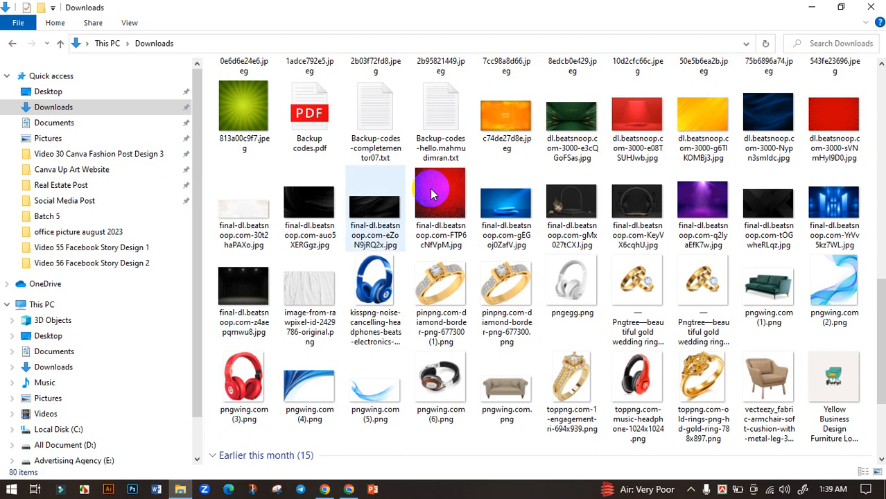
scroll(429, 193, up, 10)
click(323, 123)
double_click(239, 119)
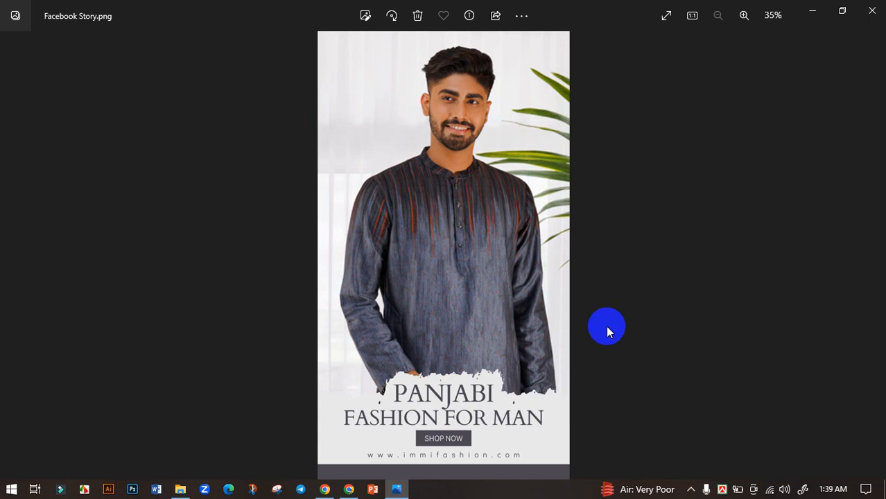
Switch back to Canva and collapse the uploads side panel to view the finished story
click(350, 488)
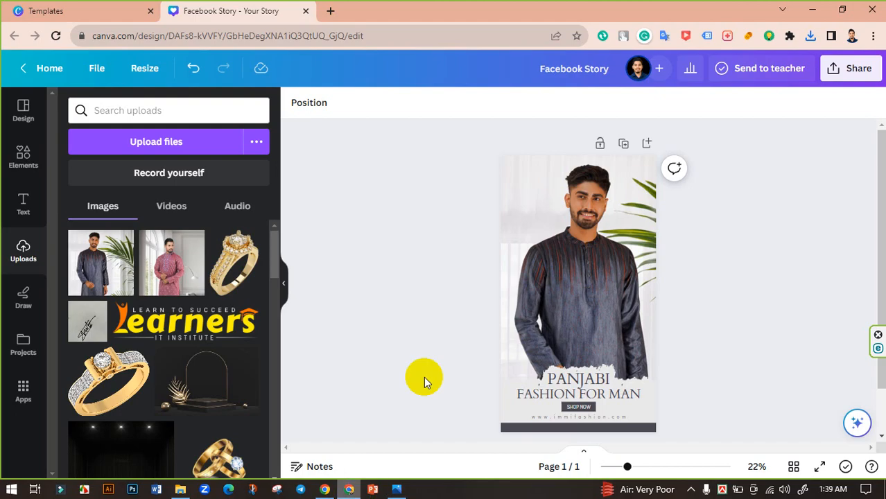
click(283, 283)
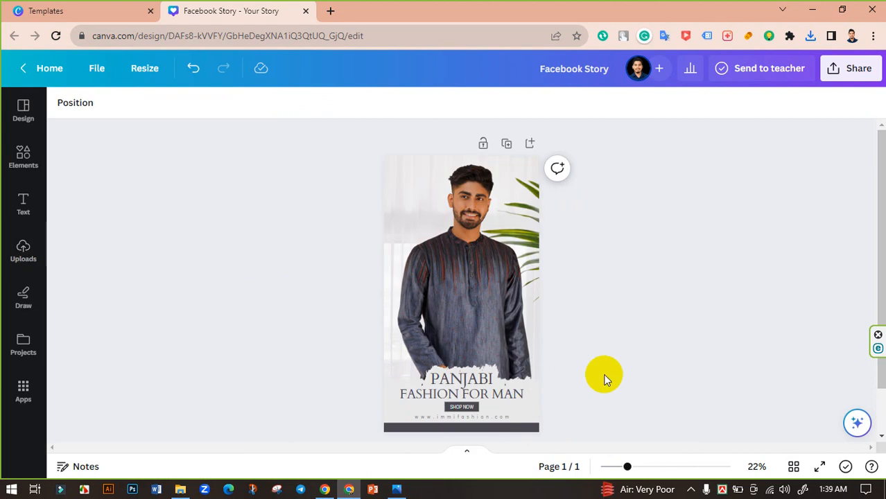
mouse_move(628, 467)
mouse_down()
mouse_move(645, 466)
mouse_move(627, 467)
mouse_up()
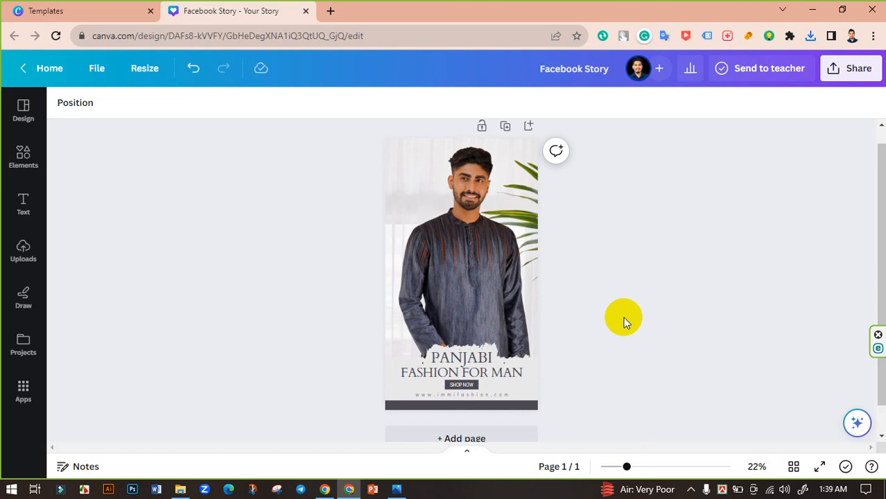